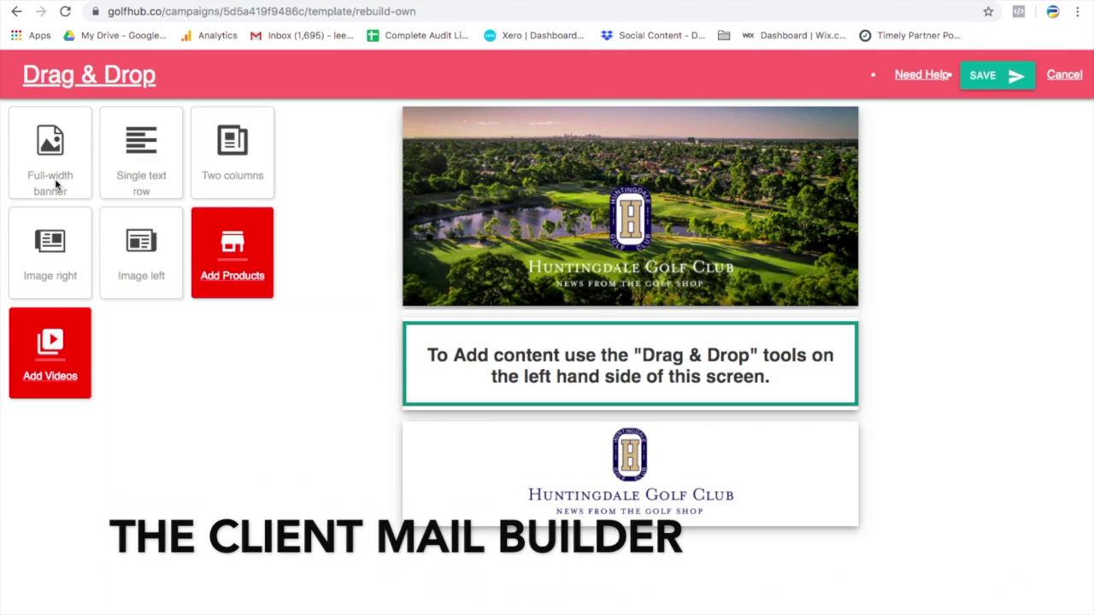
Step: Embed the Huntingdale Golf Club video block directly beneath the course banner
{"action": "left_click", "coordinate": [54, 344]}
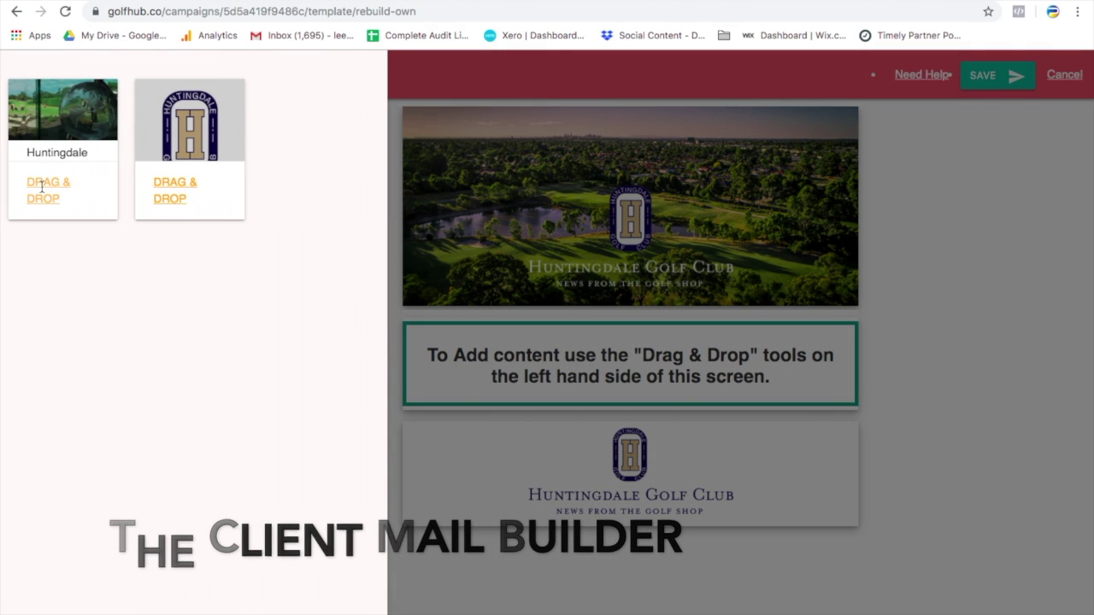
{"action": "mouse_move", "coordinate": [37, 185]}
{"action": "left_mouse_down"}
{"action": "mouse_move", "coordinate": [332, 322]}
{"action": "mouse_move", "coordinate": [499, 368]}
{"action": "left_mouse_up"}
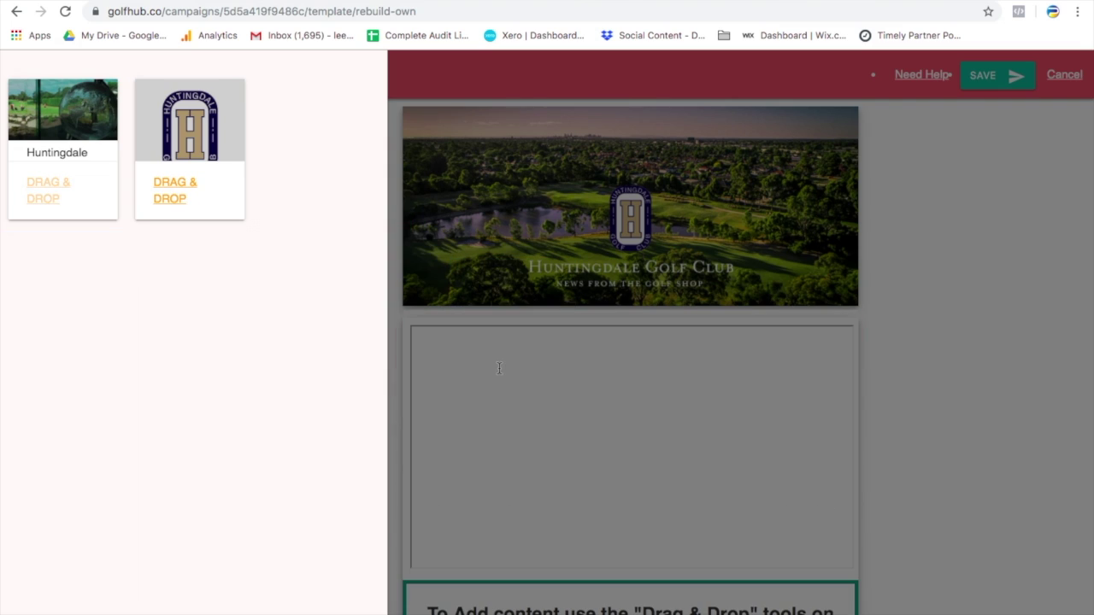
{"action": "left_click", "coordinate": [902, 285]}
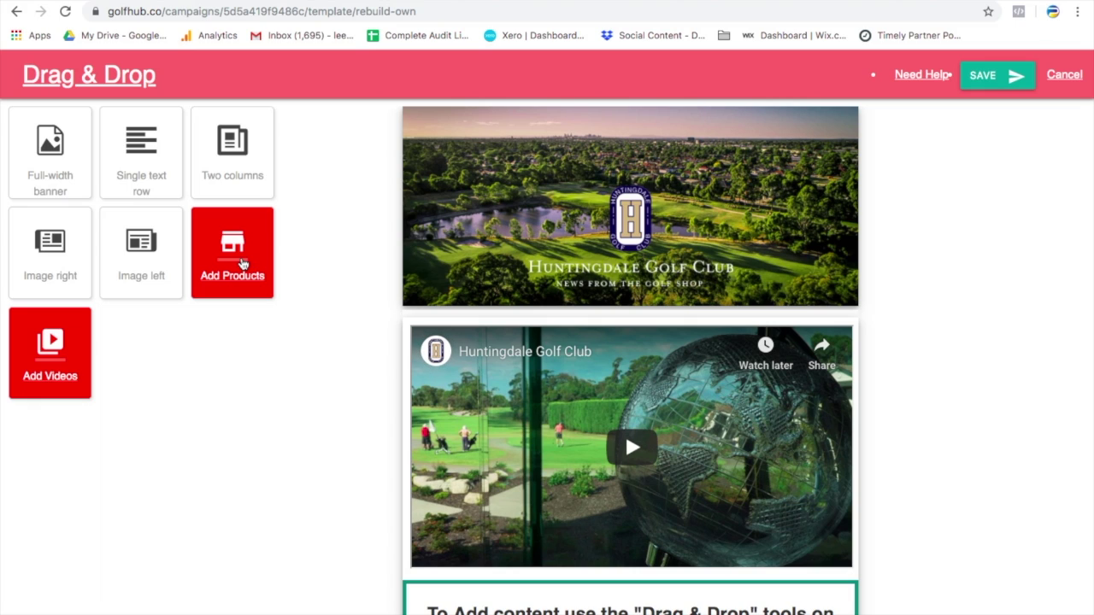
Step: Search products for 'callaway' and place the Callaway Rogue Drivers block below the video
{"action": "left_click", "coordinate": [229, 282]}
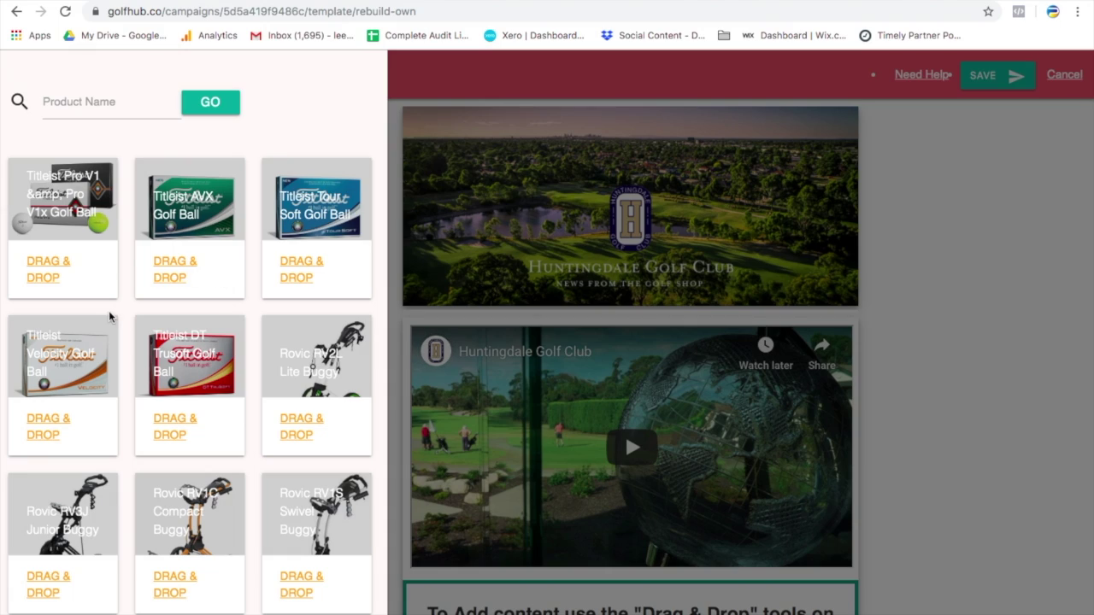
{"action": "left_click", "coordinate": [85, 108]}
{"action": "type", "text": "callaway"}
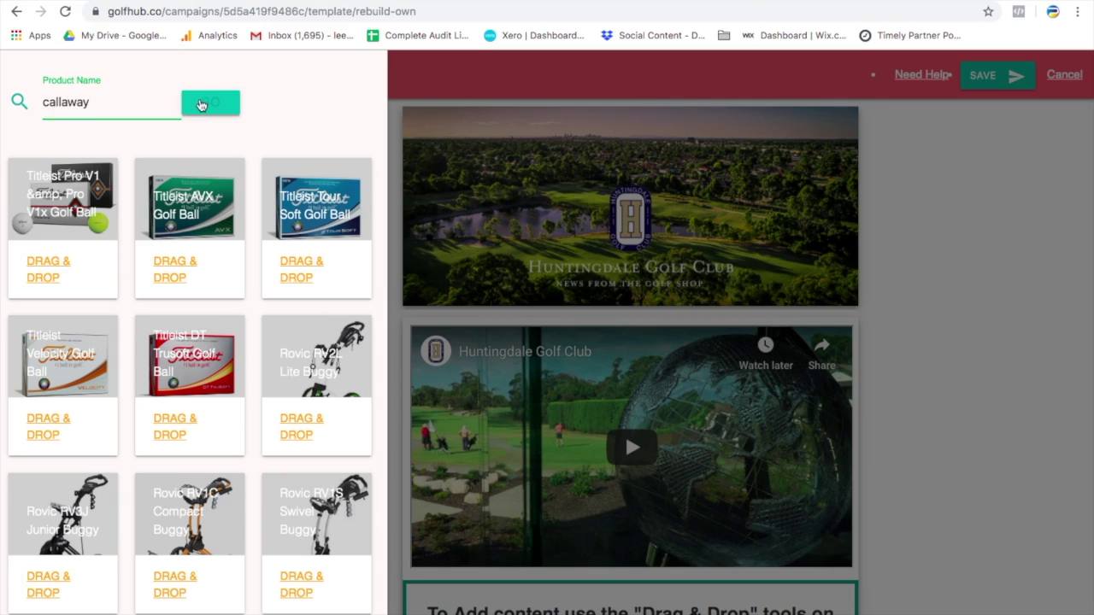
{"action": "left_click", "coordinate": [206, 102]}
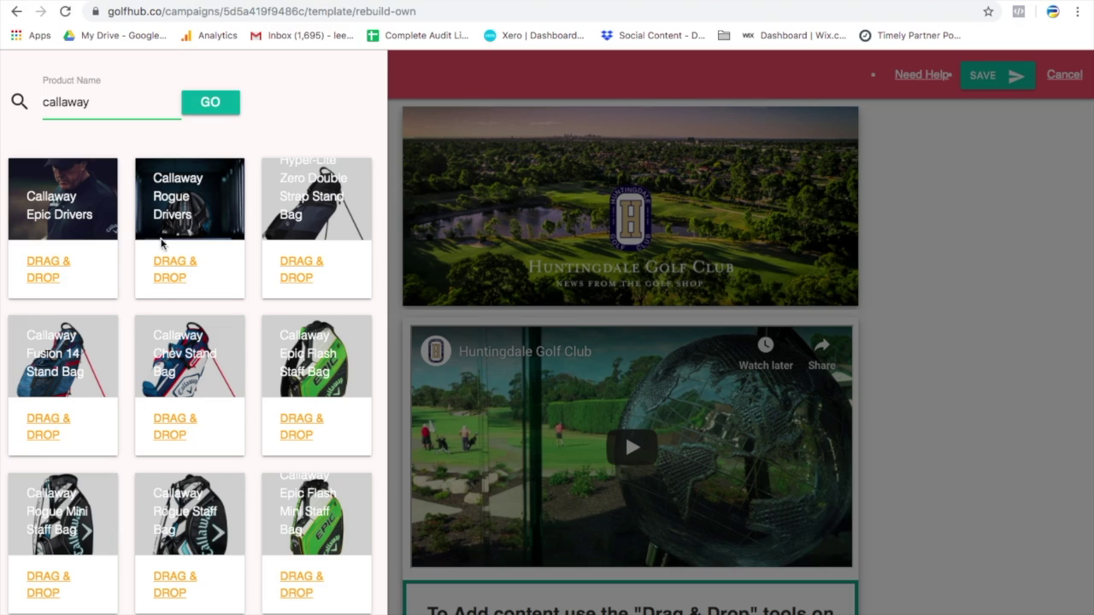
{"action": "mouse_move", "coordinate": [162, 269]}
{"action": "left_mouse_down"}
{"action": "mouse_move", "coordinate": [359, 346]}
{"action": "mouse_move", "coordinate": [412, 528]}
{"action": "mouse_move", "coordinate": [495, 583]}
{"action": "mouse_move", "coordinate": [510, 567]}
{"action": "left_mouse_up"}
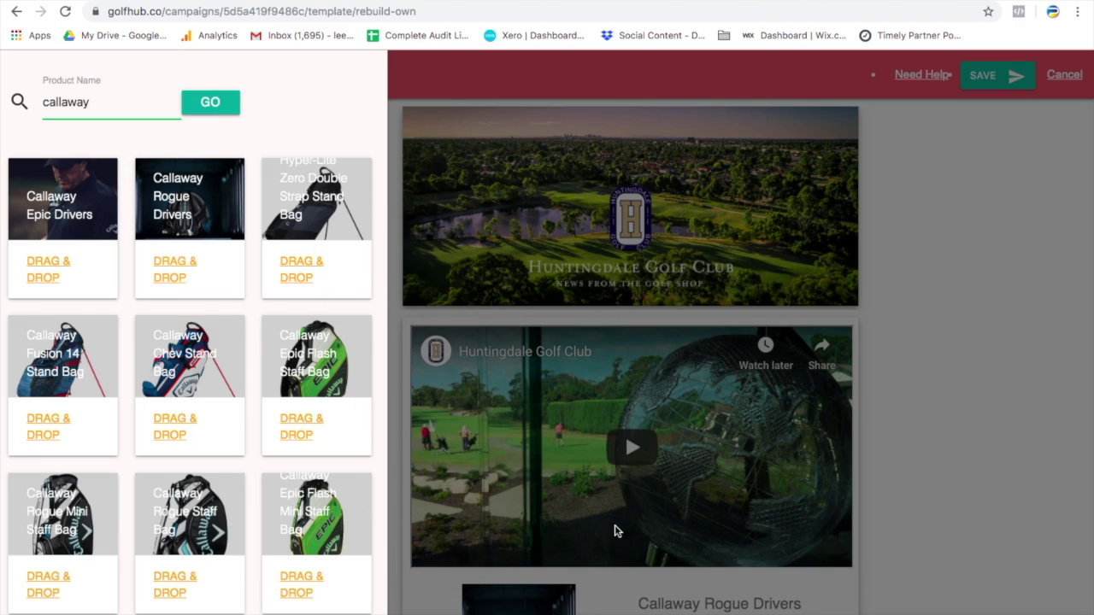
{"action": "scroll", "coordinate": [291, 465], "scroll_direction": "down", "scroll_amount": 8}
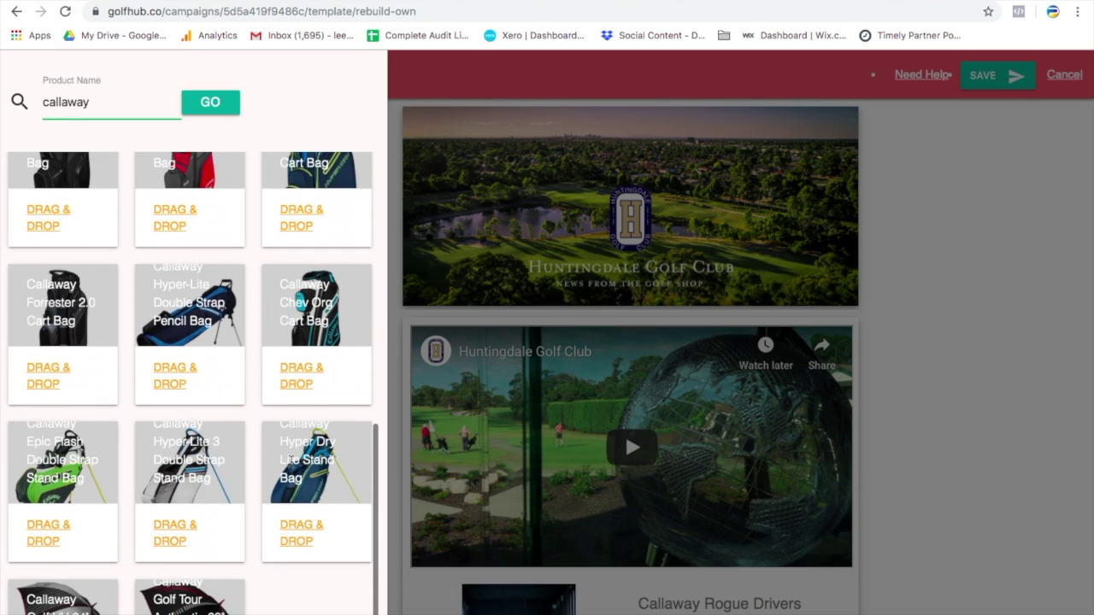
{"action": "scroll", "coordinate": [290, 466], "scroll_direction": "up", "scroll_amount": 10}
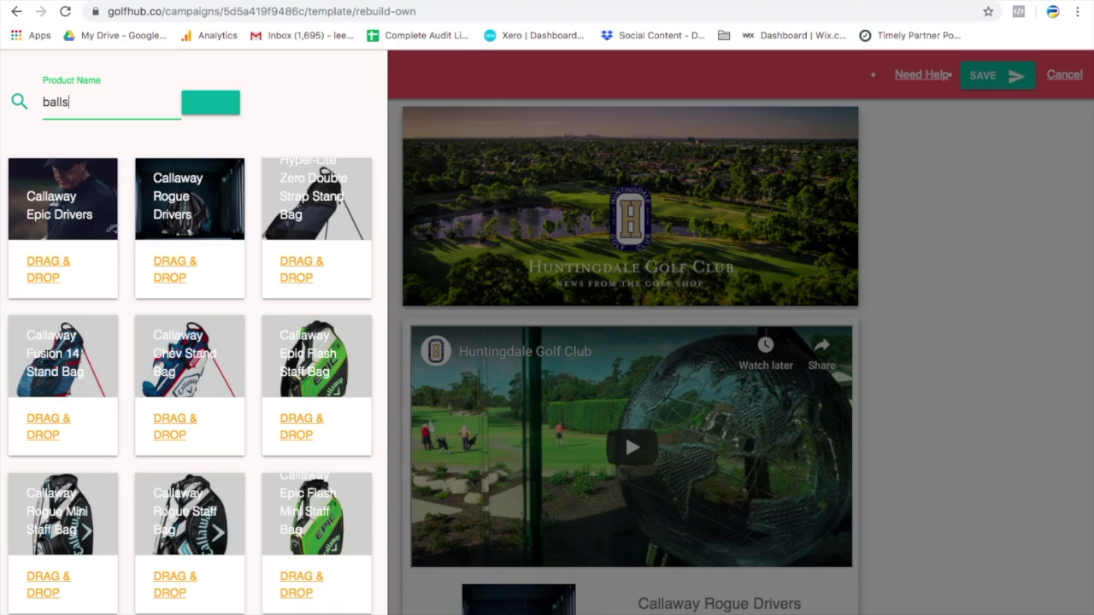
Step: Add the Chrome Soft Sample Pack and 2 Dozen Chrome Soft Golf Balls, then move Rogue Drivers above them
{"action": "left_click", "coordinate": [211, 105]}
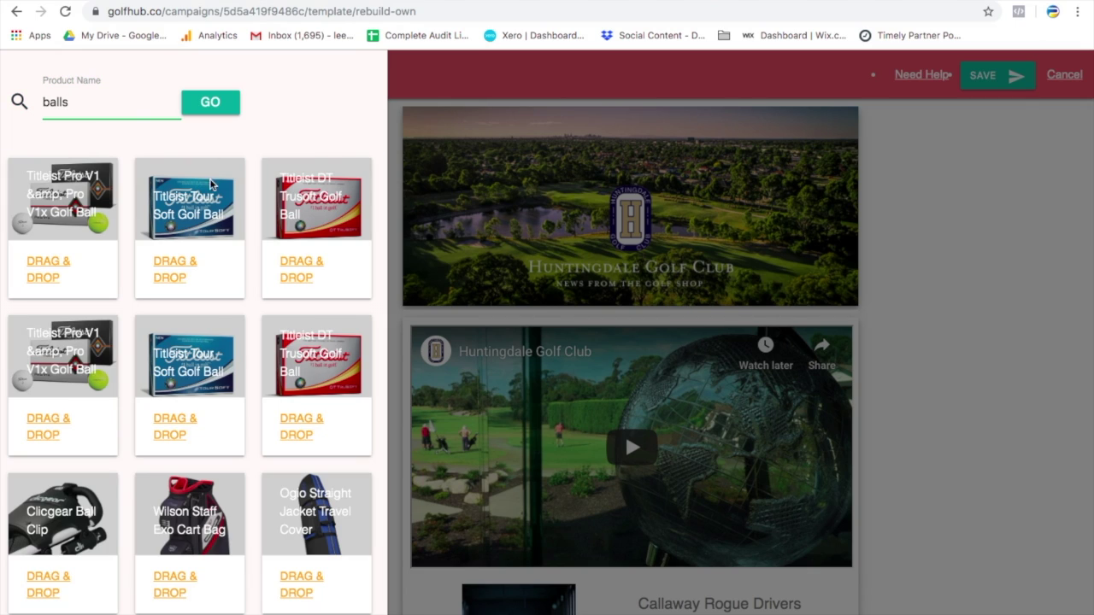
{"action": "scroll", "coordinate": [175, 435], "scroll_direction": "down", "scroll_amount": 5}
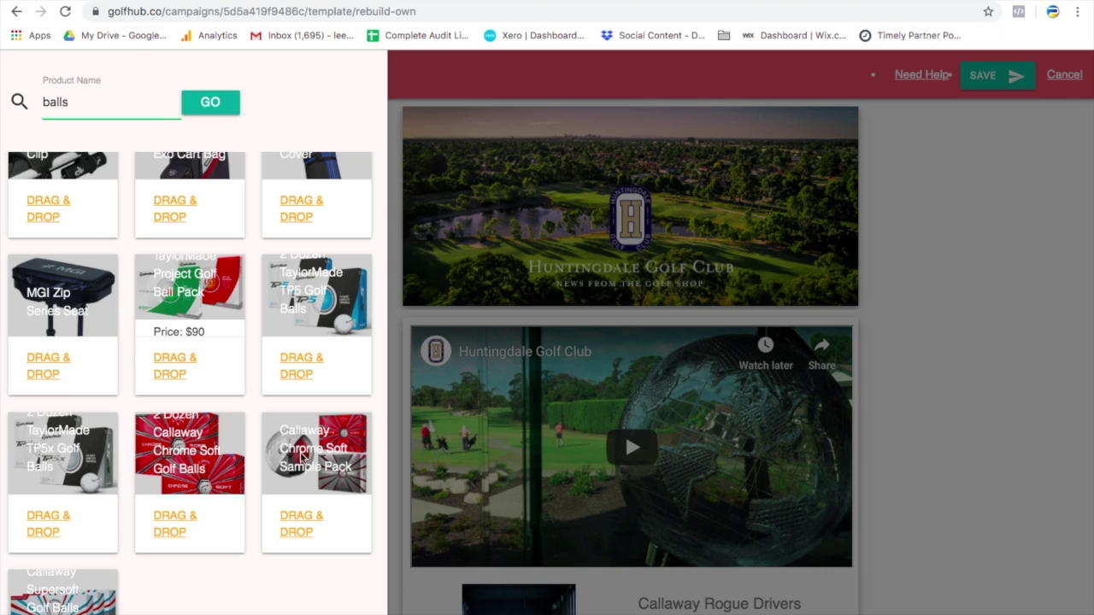
{"action": "mouse_move", "coordinate": [297, 451]}
{"action": "left_mouse_down"}
{"action": "mouse_move", "coordinate": [403, 537]}
{"action": "mouse_move", "coordinate": [438, 524]}
{"action": "mouse_move", "coordinate": [475, 545]}
{"action": "left_mouse_up"}
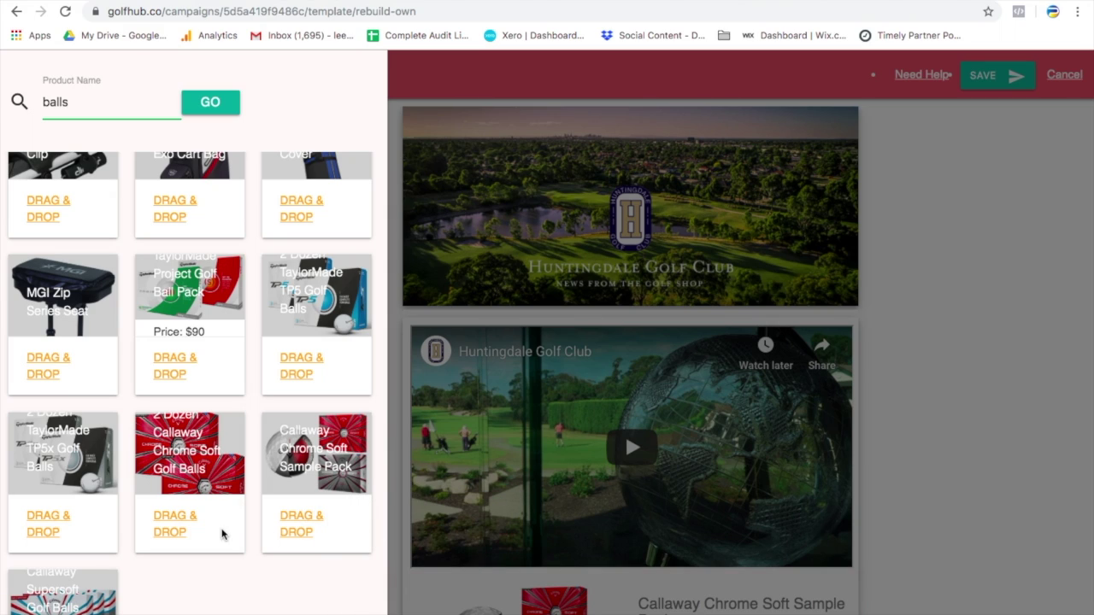
{"action": "mouse_move", "coordinate": [159, 524]}
{"action": "left_mouse_down"}
{"action": "mouse_move", "coordinate": [395, 601]}
{"action": "mouse_move", "coordinate": [504, 609]}
{"action": "mouse_move", "coordinate": [513, 598]}
{"action": "left_mouse_up"}
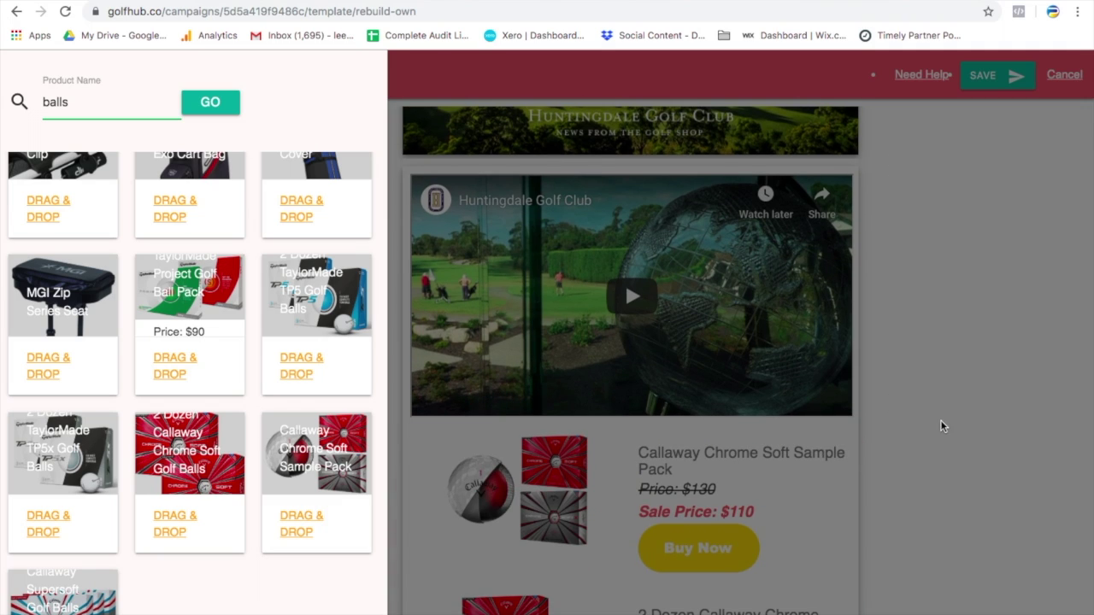
{"action": "left_click", "coordinate": [939, 420]}
{"action": "mouse_move", "coordinate": [393, 514]}
{"action": "left_mouse_down"}
{"action": "mouse_move", "coordinate": [390, 185]}
{"action": "mouse_move", "coordinate": [405, 151]}
{"action": "mouse_move", "coordinate": [365, 230]}
{"action": "mouse_move", "coordinate": [385, 188]}
{"action": "left_mouse_up"}
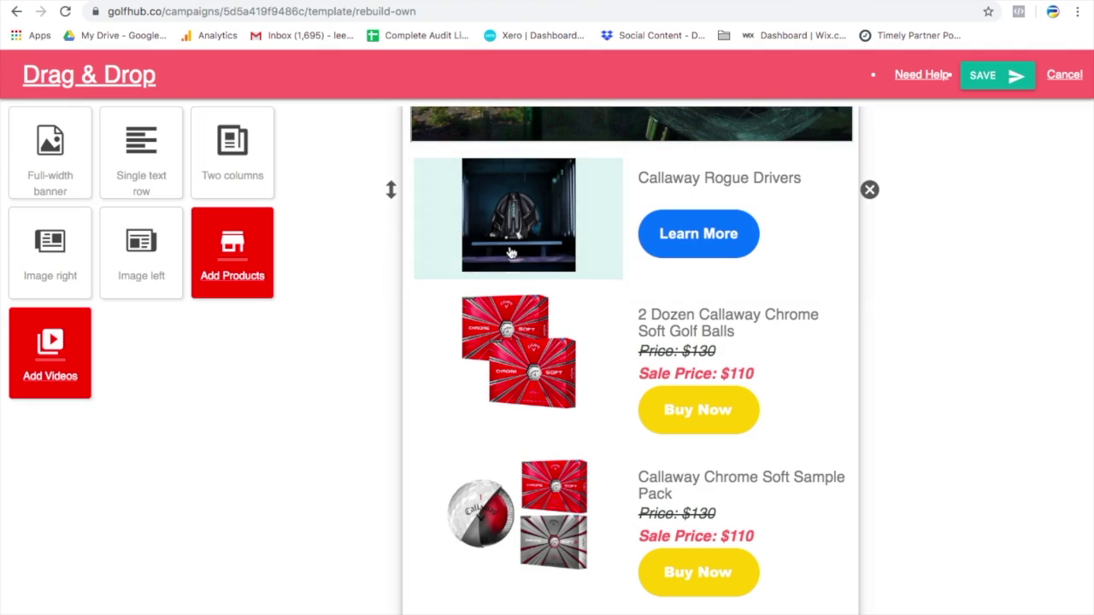
Step: Scroll back up to check the banner, video and Rogue Drivers order
{"action": "scroll", "coordinate": [635, 395], "scroll_direction": "up", "scroll_amount": 2}
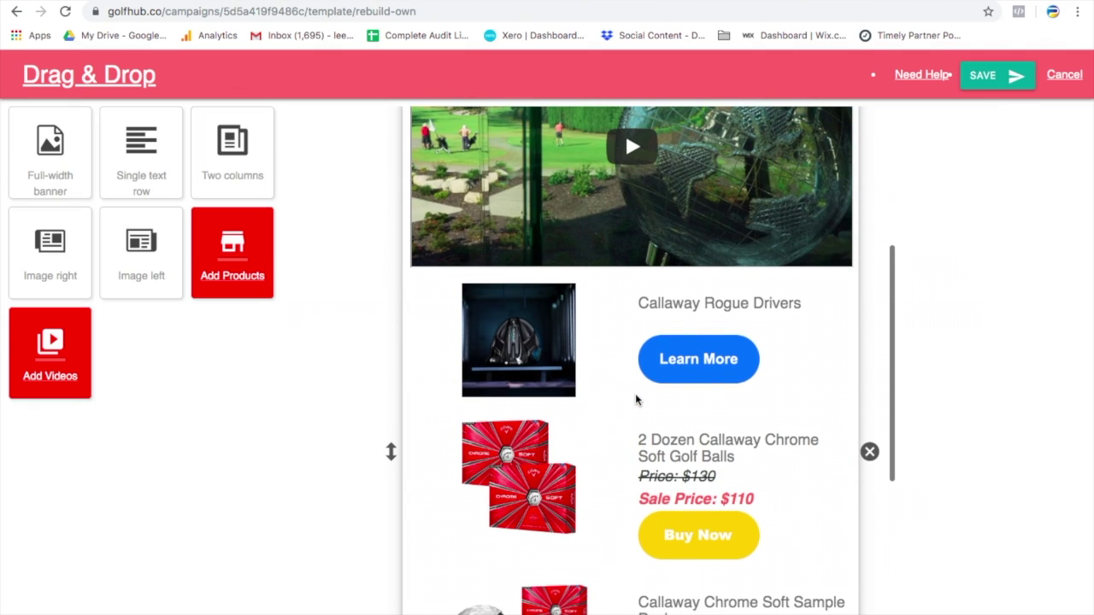
{"action": "scroll", "coordinate": [405, 447], "scroll_direction": "up", "scroll_amount": 4}
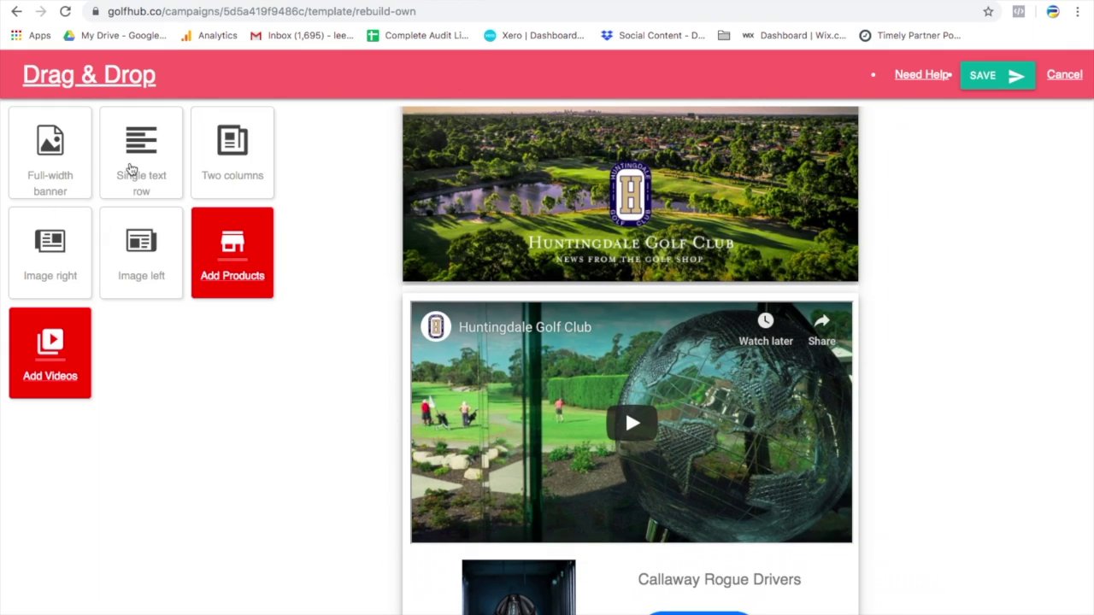
Step: Insert a Lorem ipsum single text row between the banner and the video
{"action": "mouse_move", "coordinate": [156, 175]}
{"action": "left_mouse_down"}
{"action": "mouse_move", "coordinate": [402, 229]}
{"action": "mouse_move", "coordinate": [481, 312]}
{"action": "left_mouse_up"}
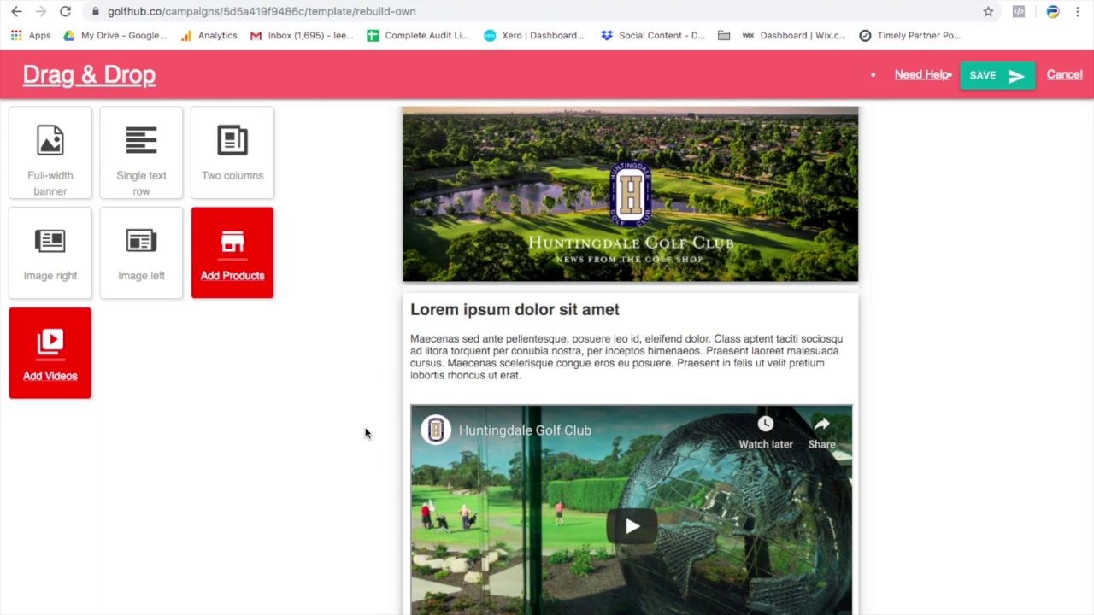
{"action": "scroll", "coordinate": [364, 433], "scroll_direction": "down", "scroll_amount": 5}
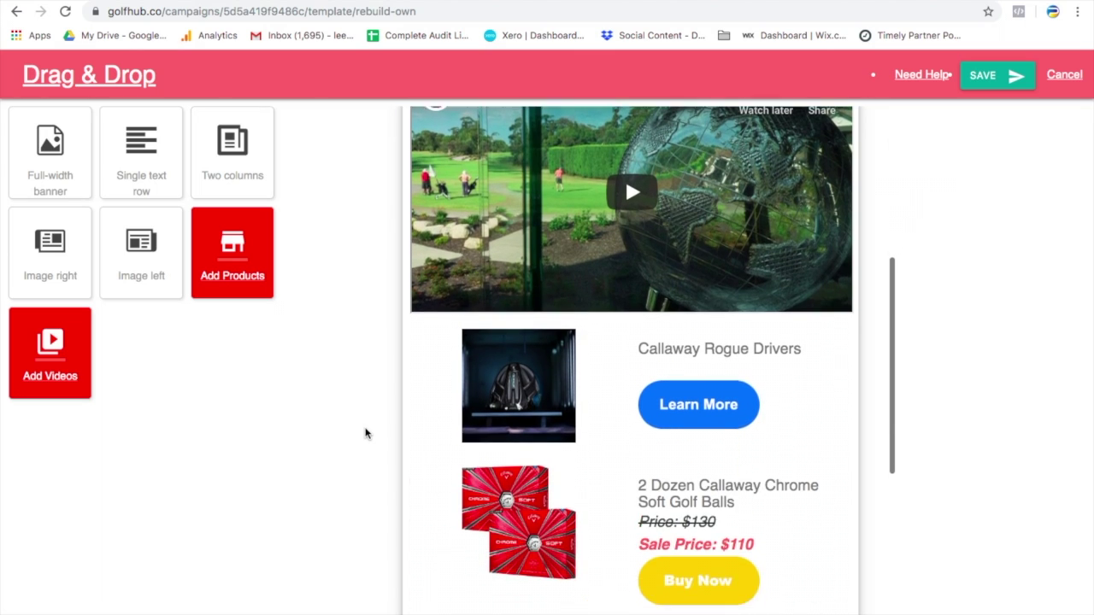
{"action": "scroll", "coordinate": [390, 501], "scroll_direction": "up", "scroll_amount": 5}
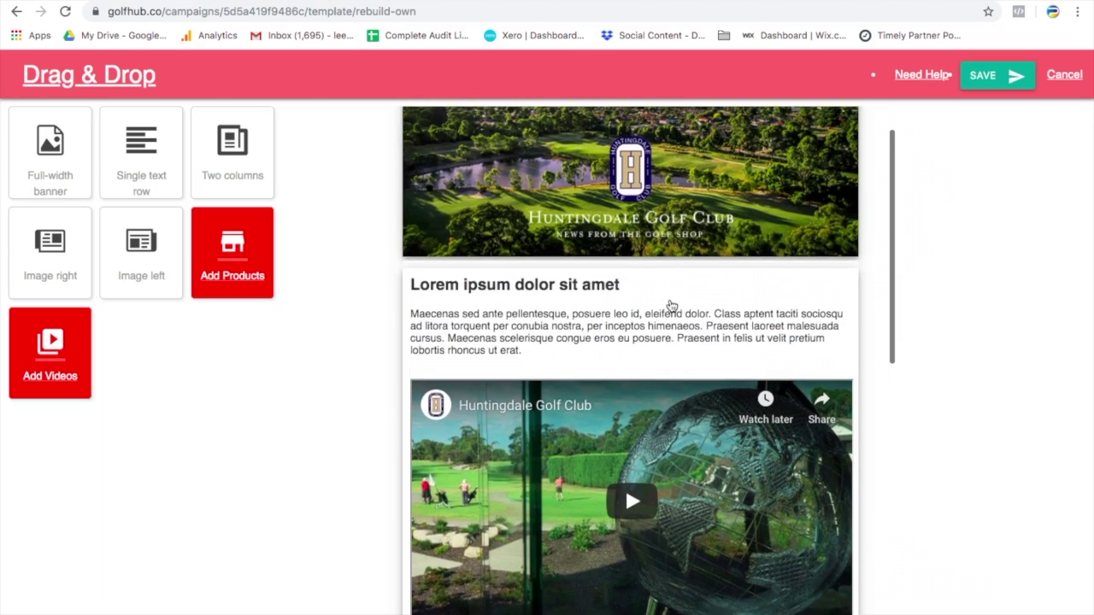
Step: Check the Lorem ipsum text by selecting parts of it, then save the email
{"action": "left_click", "coordinate": [542, 389]}
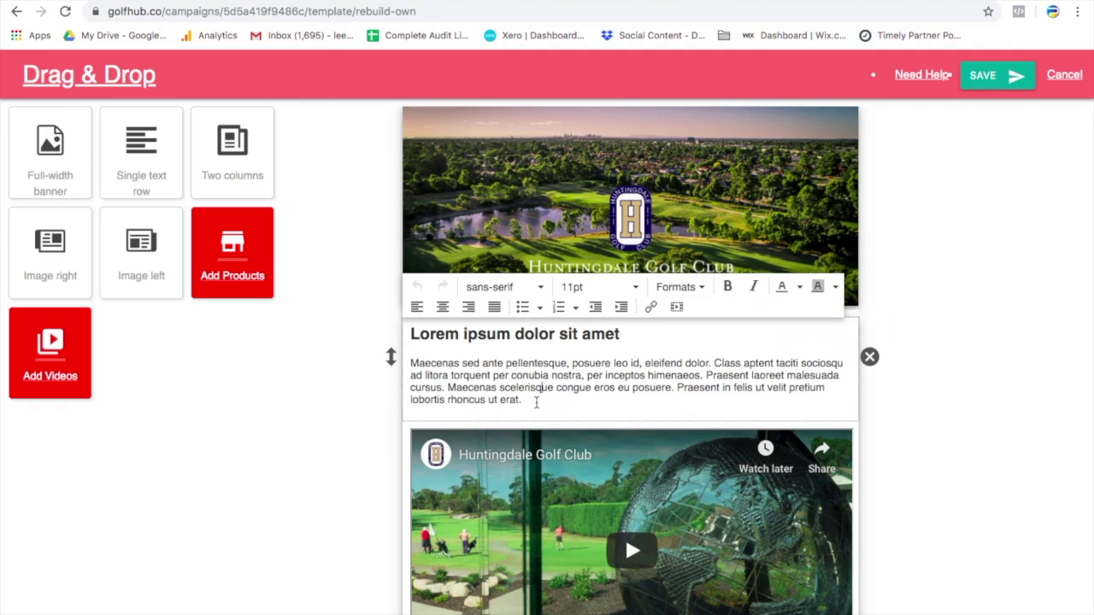
{"action": "left_click_drag", "start_coordinate": [533, 402], "coordinate": [440, 366]}
{"action": "left_click", "coordinate": [548, 393]}
{"action": "double_click", "coordinate": [549, 336]}
{"action": "left_click", "coordinate": [934, 296]}
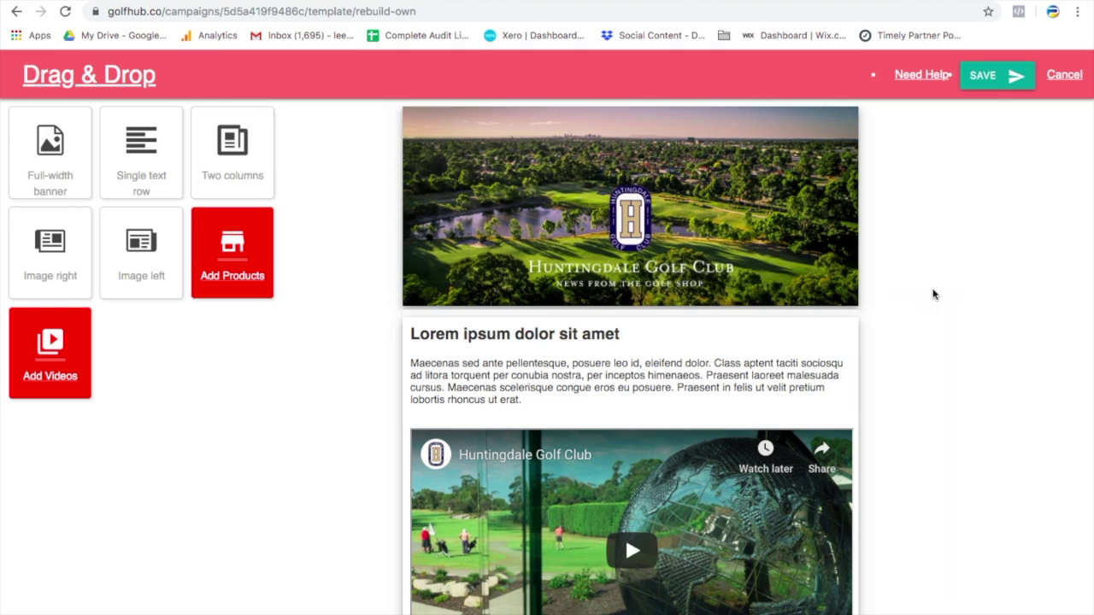
{"action": "left_click", "coordinate": [978, 75]}
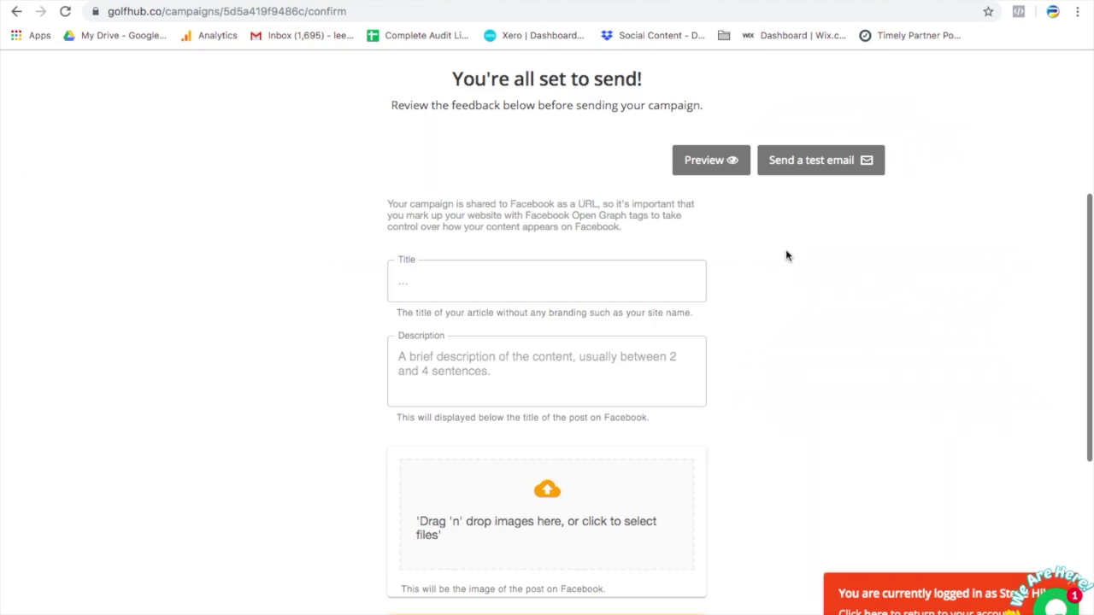
Step: Send a test email to the first suggested test address
{"action": "left_click", "coordinate": [808, 162]}
{"action": "left_click", "coordinate": [552, 157]}
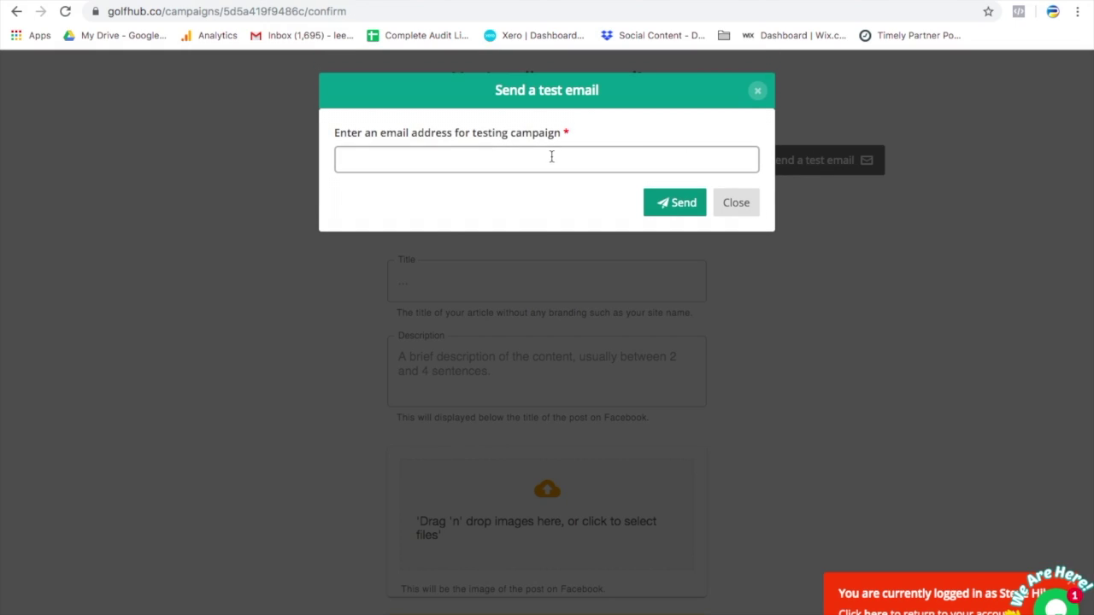
{"action": "key", "text": "Down"}
{"action": "key", "text": "Return"}
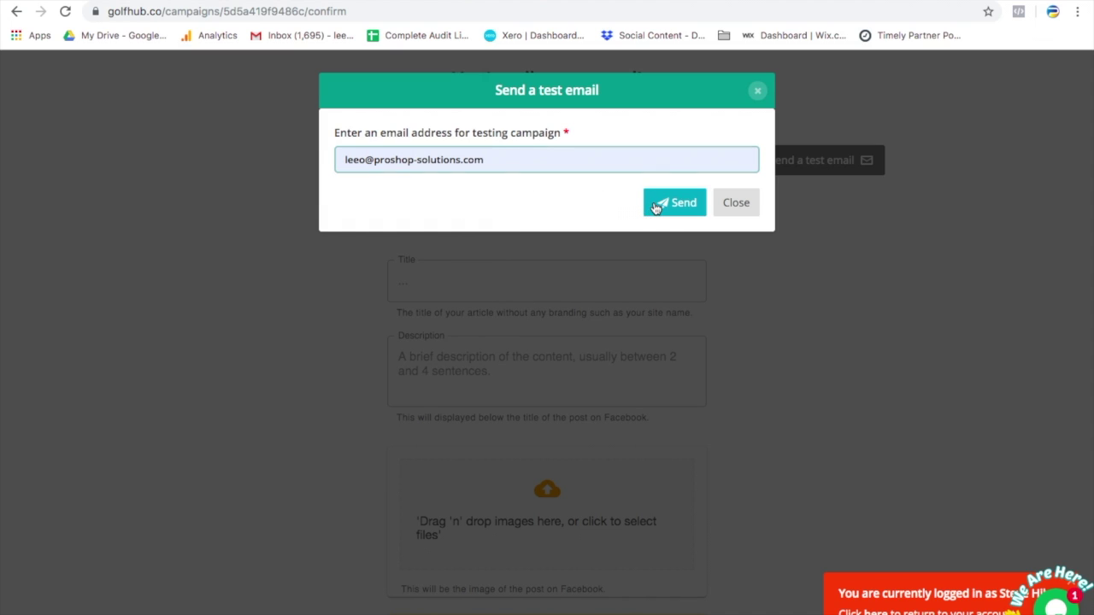
{"action": "left_click", "coordinate": [654, 203]}
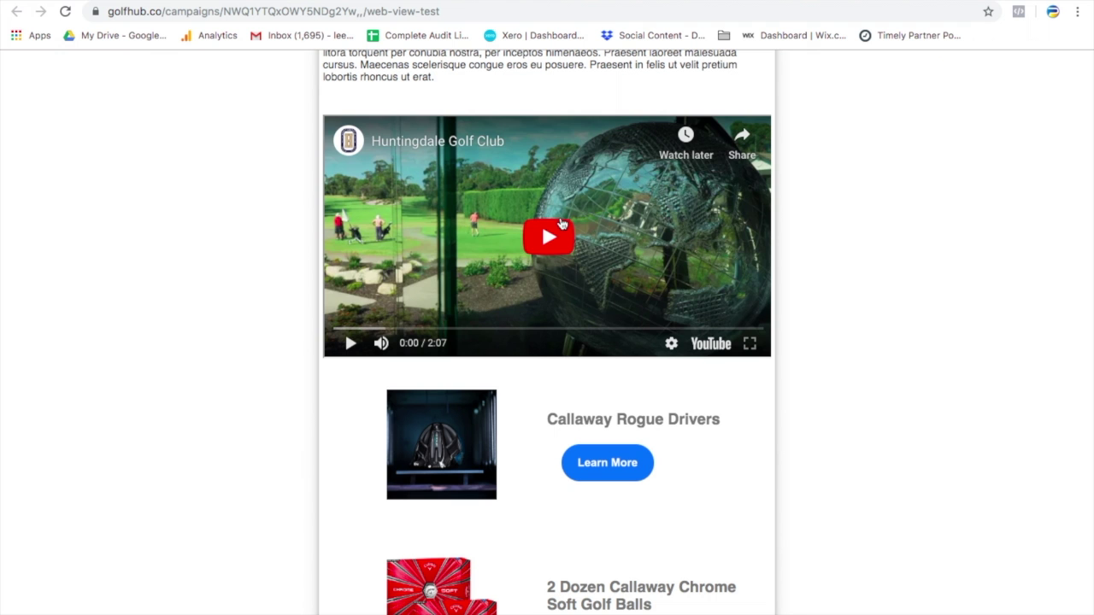
Step: In the email's web view, play the club video and open the golf-balls product page
{"action": "left_click", "coordinate": [562, 223]}
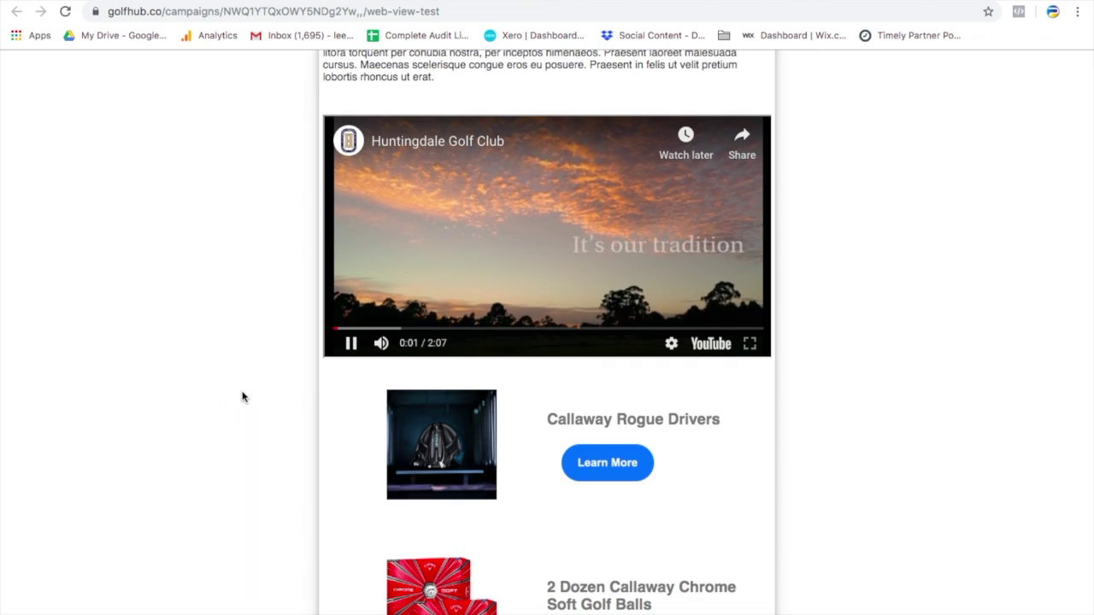
{"action": "scroll", "coordinate": [242, 396], "scroll_direction": "up", "scroll_amount": 2}
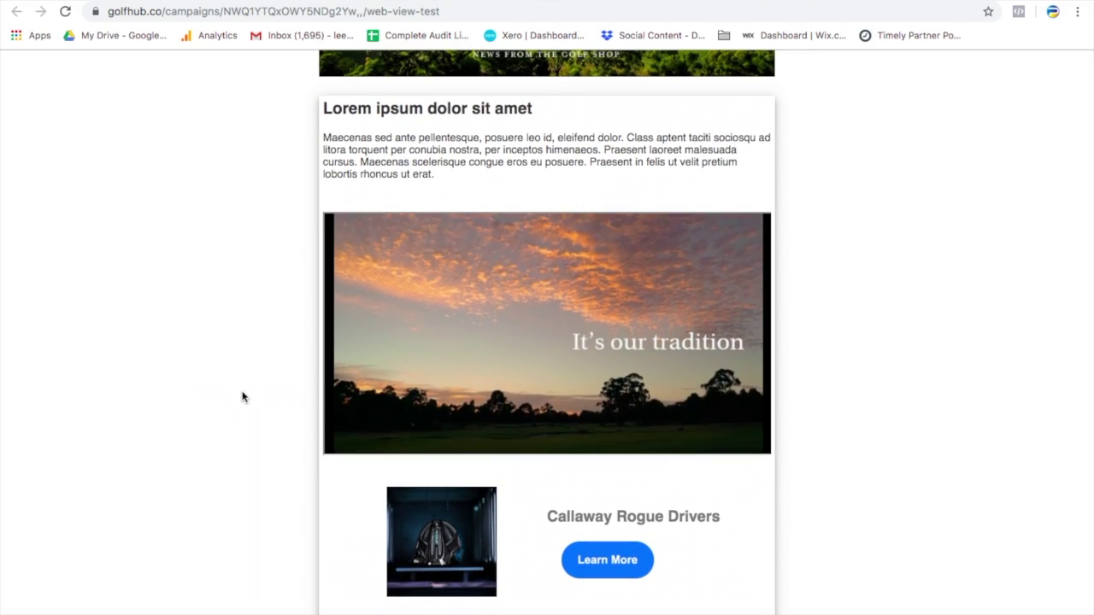
{"action": "scroll", "coordinate": [485, 381], "scroll_direction": "down", "scroll_amount": 4}
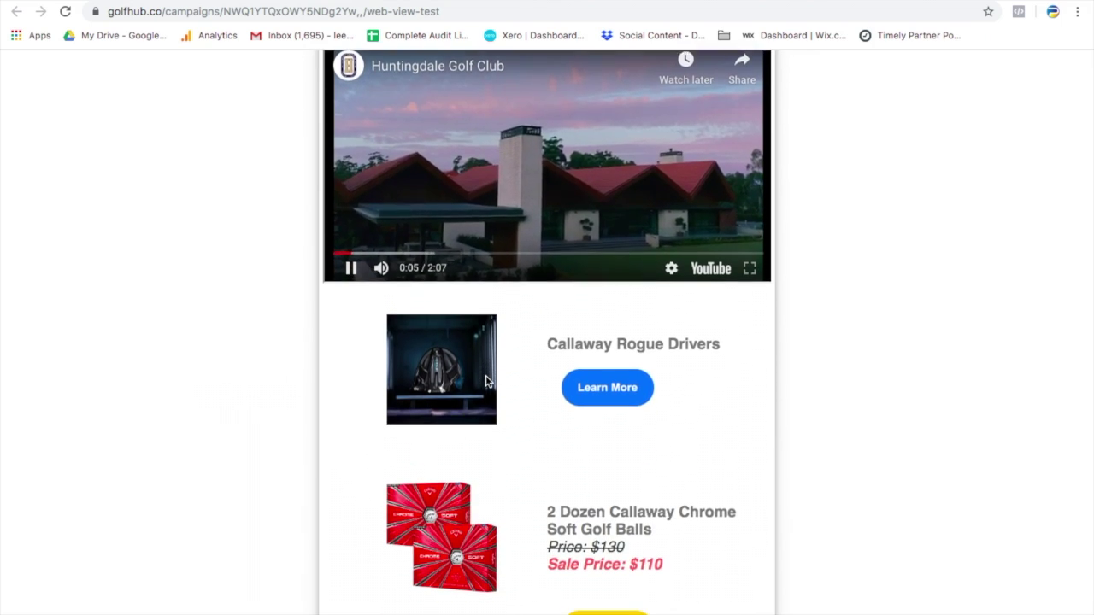
{"action": "scroll", "coordinate": [484, 381], "scroll_direction": "down", "scroll_amount": 3}
{"action": "left_click", "coordinate": [610, 498]}
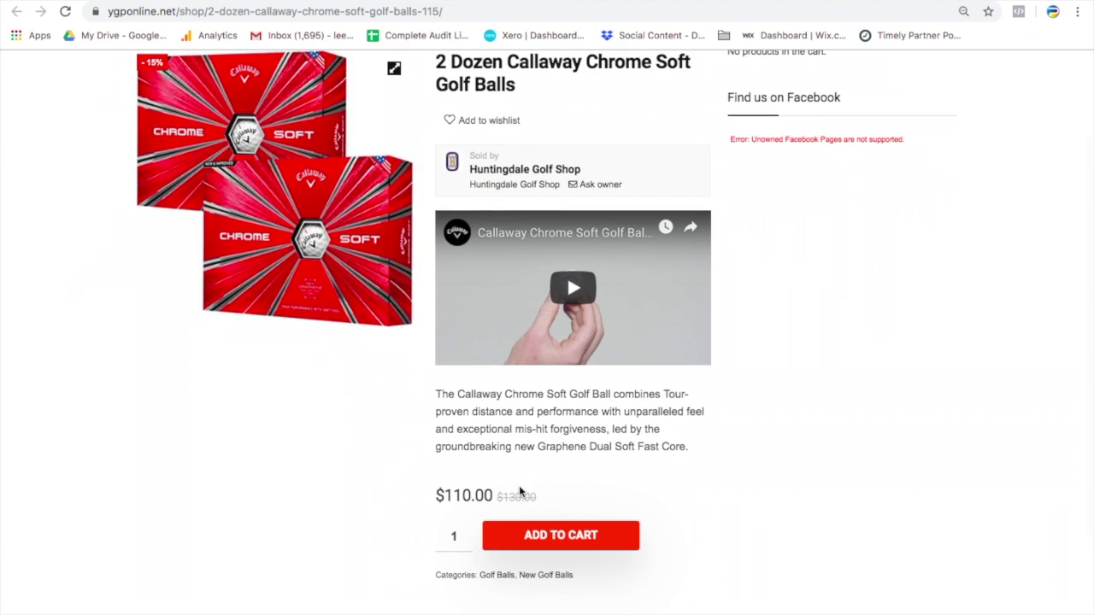
Step: Add the 2 Dozen Callaway Chrome Soft Golf Balls ($110.00) to the YGP Online shop cart
{"action": "left_click", "coordinate": [541, 534]}
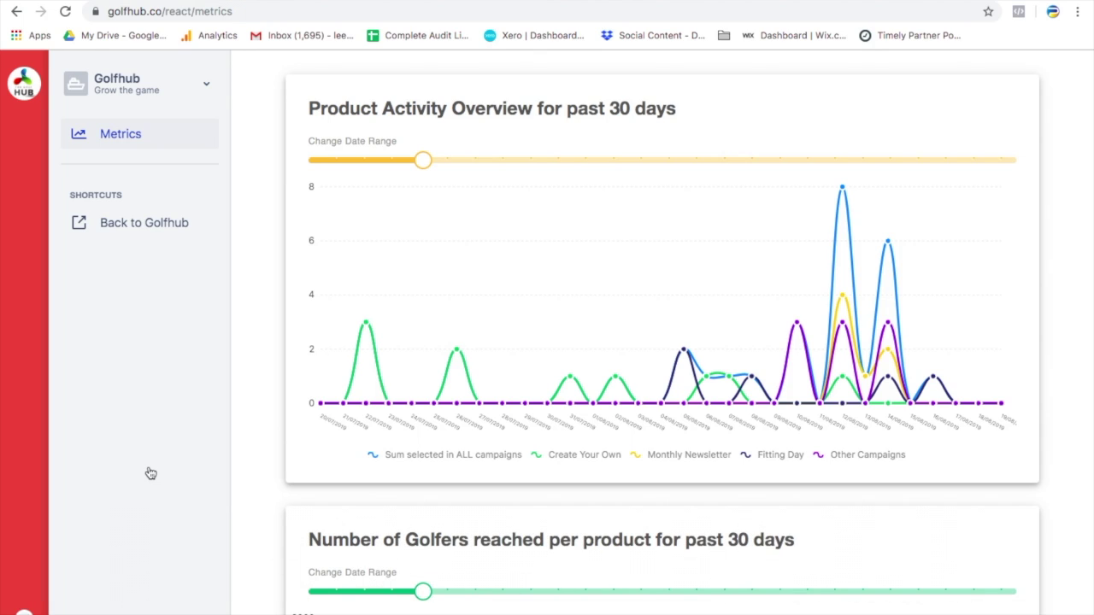
Step: Widen the product activity chart's date range to 49 days
{"action": "mouse_move", "coordinate": [359, 289]}
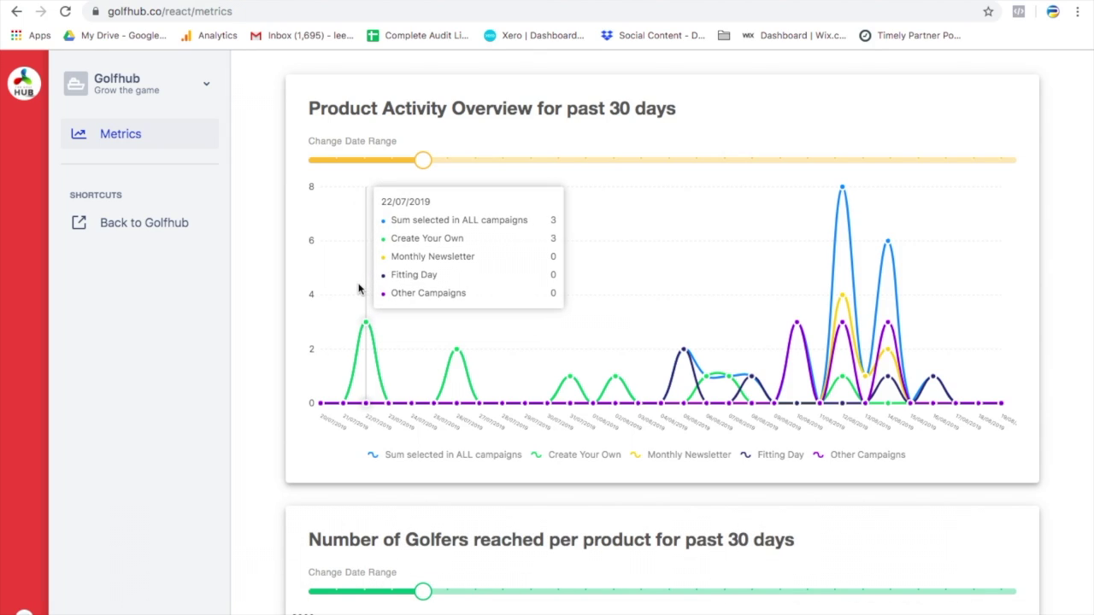
{"action": "mouse_move", "coordinate": [422, 166]}
{"action": "left_mouse_down"}
{"action": "mouse_move", "coordinate": [483, 174]}
{"action": "mouse_move", "coordinate": [605, 159]}
{"action": "mouse_move", "coordinate": [582, 165]}
{"action": "left_mouse_up"}
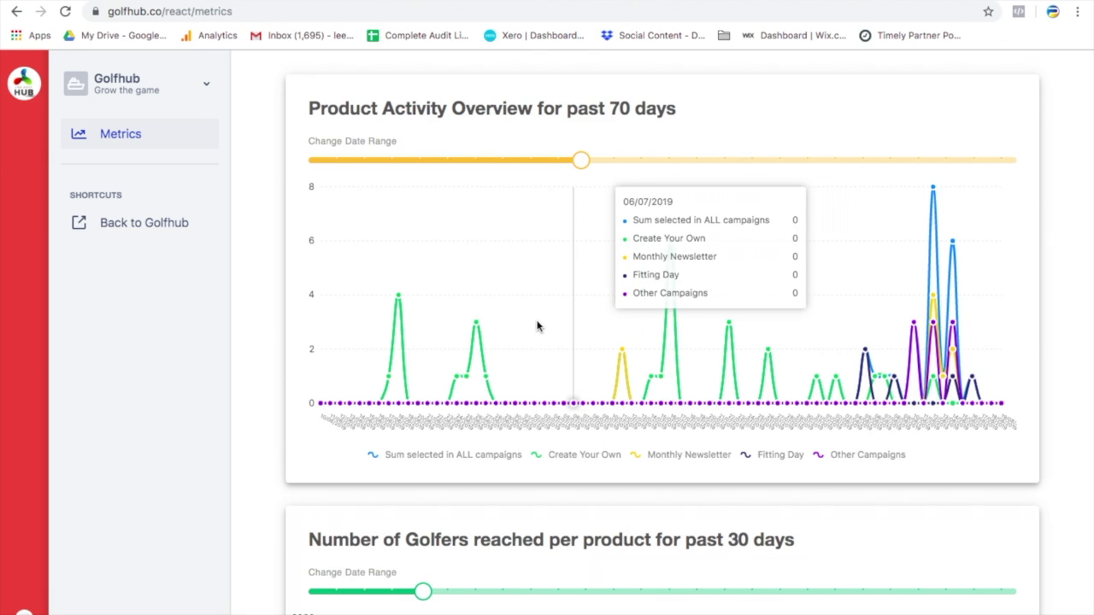
{"action": "scroll", "coordinate": [534, 326], "scroll_direction": "down", "scroll_amount": 3}
{"action": "scroll", "coordinate": [532, 329], "scroll_direction": "down", "scroll_amount": 1}
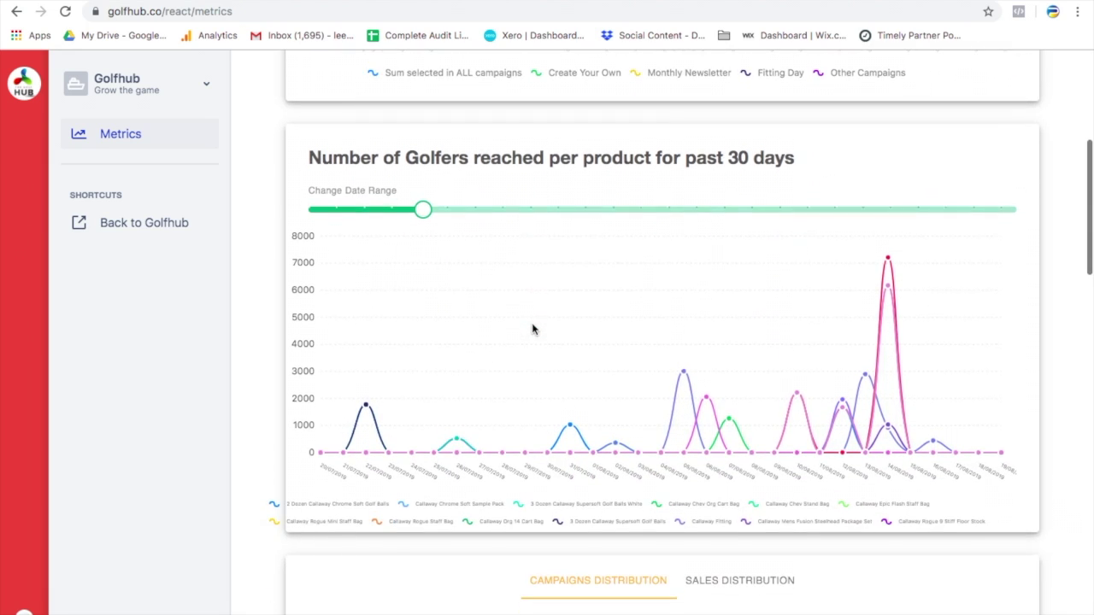
Step: Stretch the golfers-reached chart past 30 days, then settle it on the past 63 days
{"action": "mouse_move", "coordinate": [423, 214]}
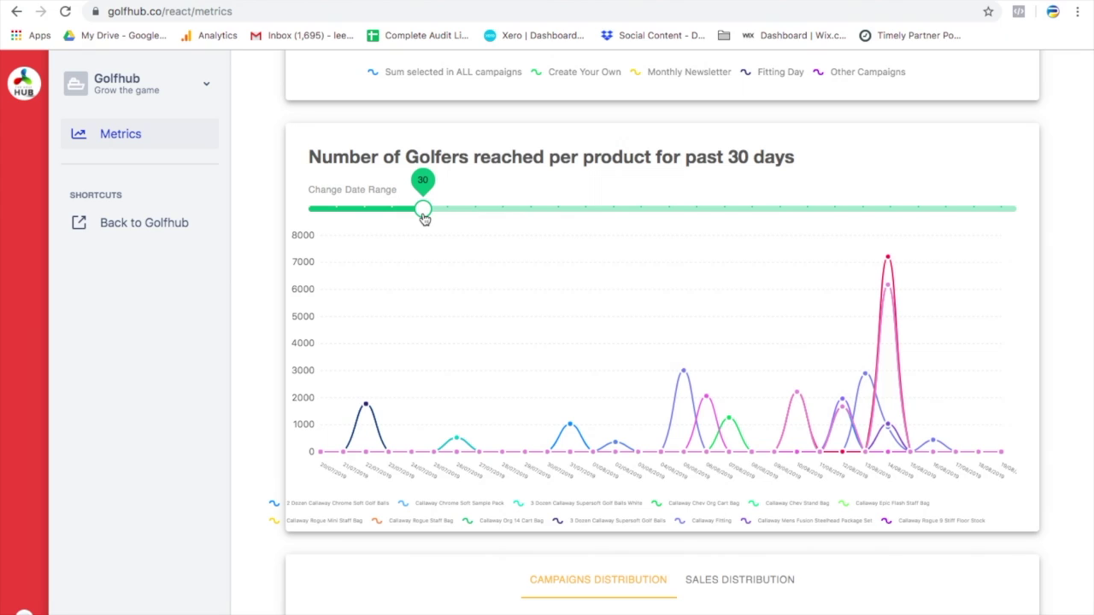
{"action": "mouse_move", "coordinate": [423, 213]}
{"action": "left_mouse_down"}
{"action": "mouse_move", "coordinate": [652, 247]}
{"action": "mouse_move", "coordinate": [756, 250]}
{"action": "mouse_move", "coordinate": [751, 242]}
{"action": "left_mouse_up"}
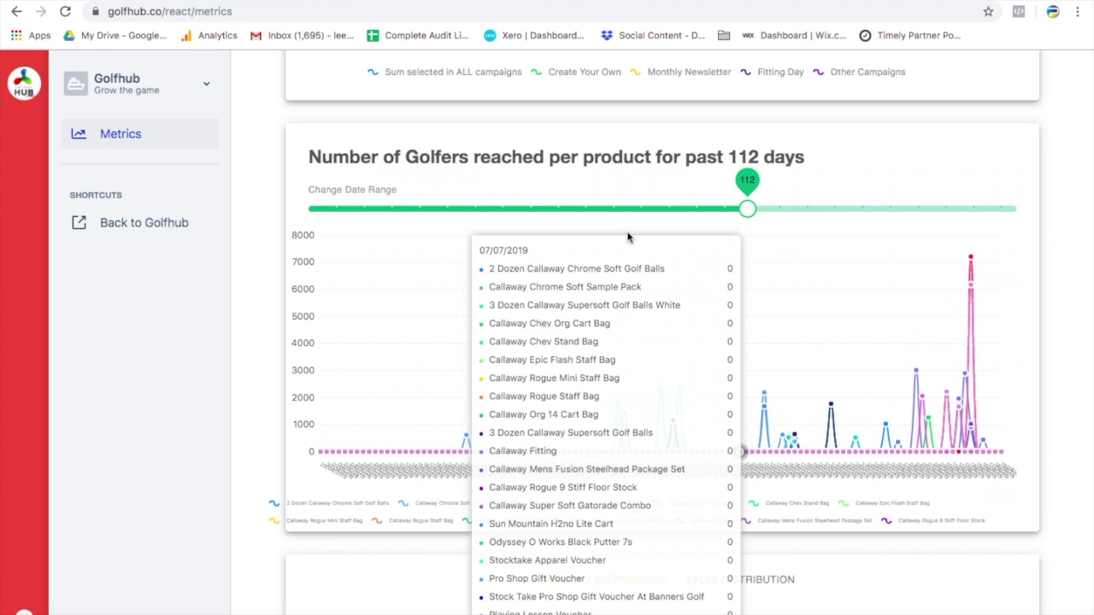
{"action": "mouse_move", "coordinate": [627, 237]}
{"action": "left_mouse_down"}
{"action": "mouse_move", "coordinate": [537, 221]}
{"action": "mouse_move", "coordinate": [553, 222]}
{"action": "left_mouse_up"}
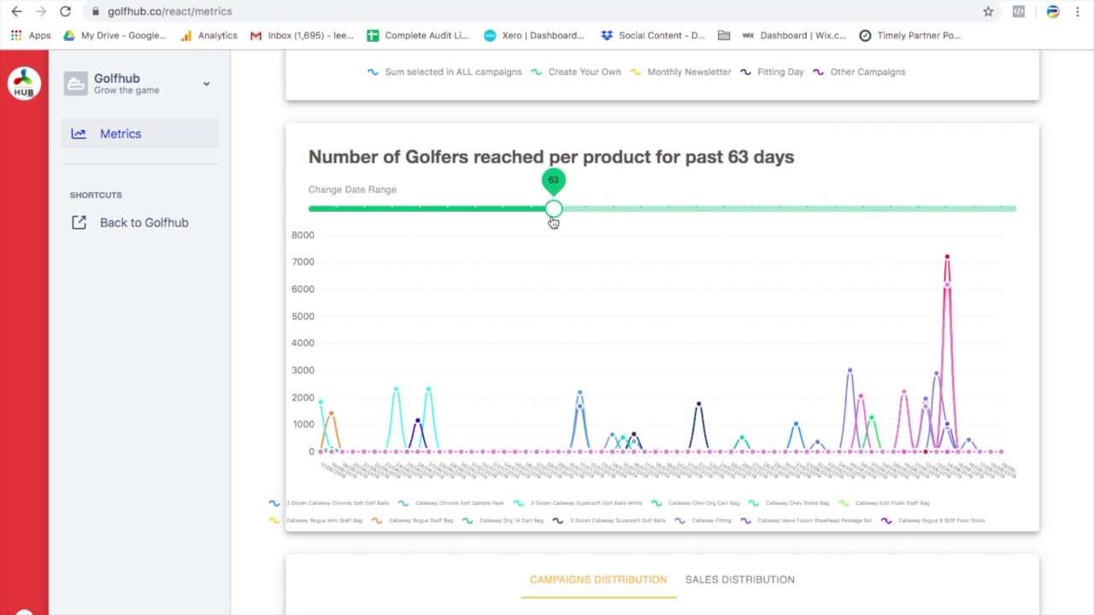
{"action": "mouse_move", "coordinate": [945, 264]}
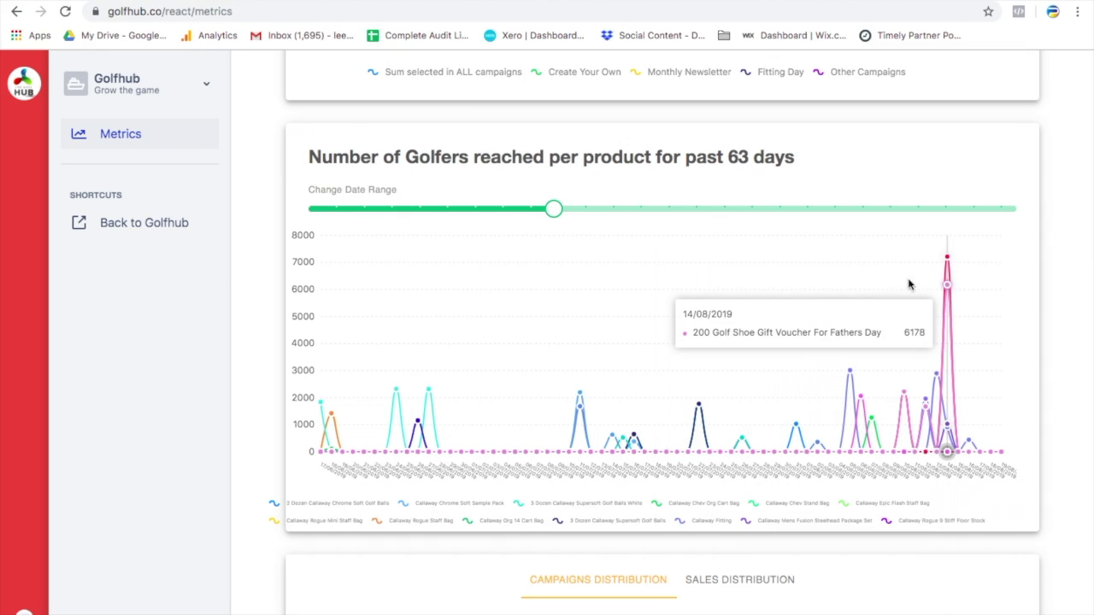
{"action": "scroll", "coordinate": [615, 333], "scroll_direction": "down", "scroll_amount": 4}
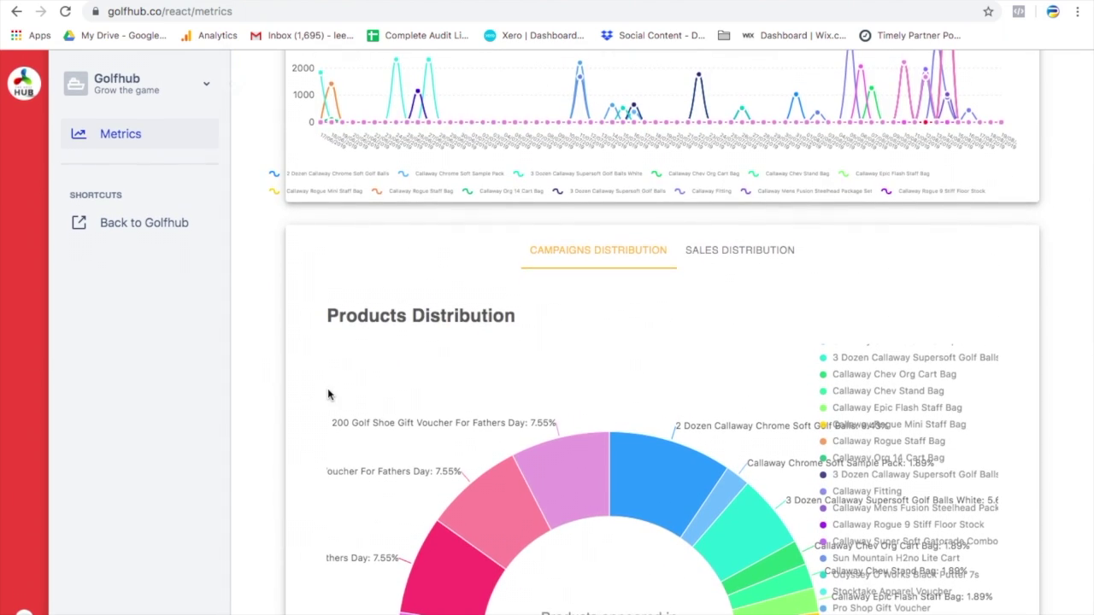
{"action": "scroll", "coordinate": [328, 393], "scroll_direction": "down", "scroll_amount": 3}
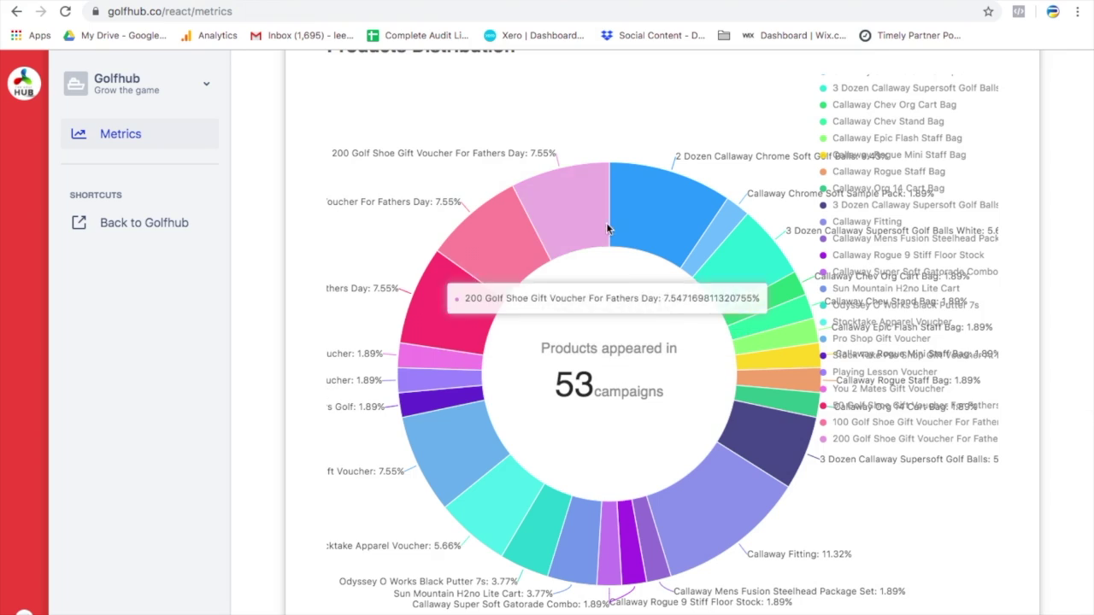
{"action": "mouse_move", "coordinate": [722, 215]}
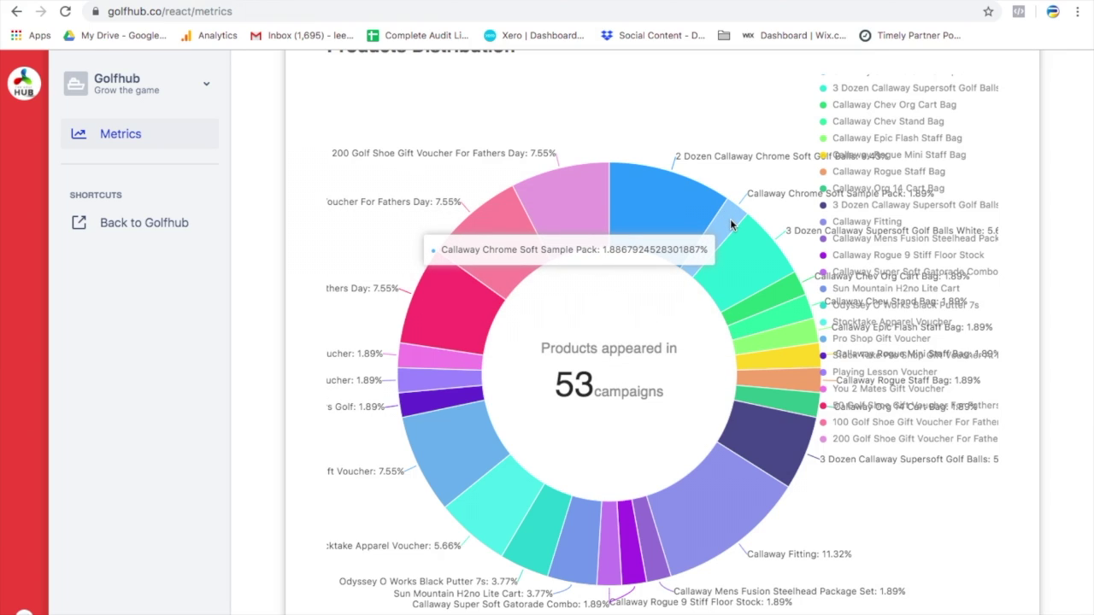
{"action": "mouse_move", "coordinate": [749, 247]}
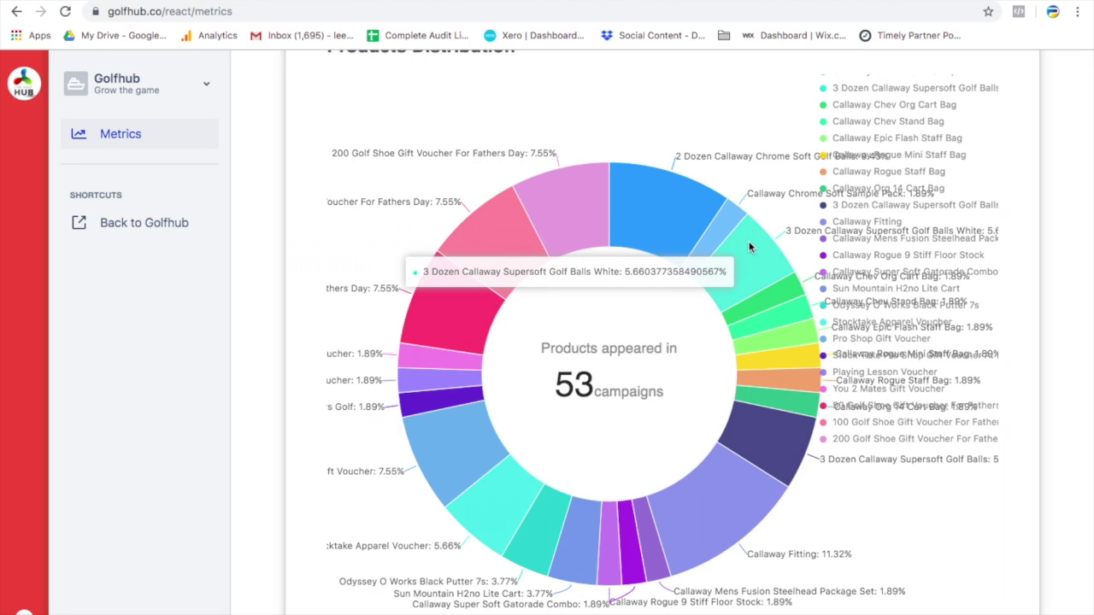
{"action": "mouse_move", "coordinate": [474, 266]}
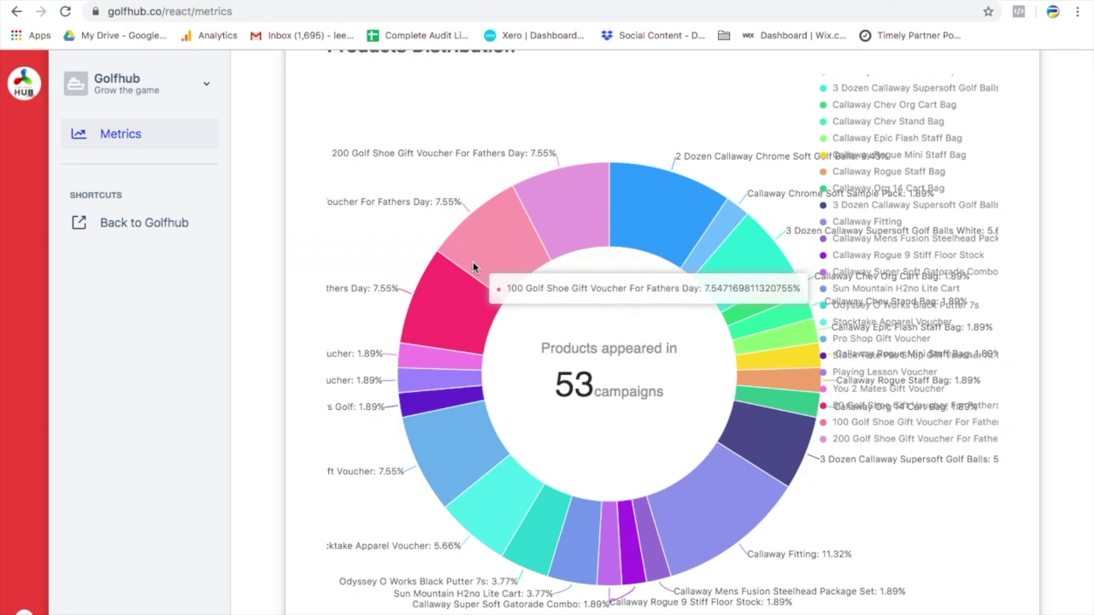
{"action": "scroll", "coordinate": [473, 263], "scroll_direction": "down", "scroll_amount": 3}
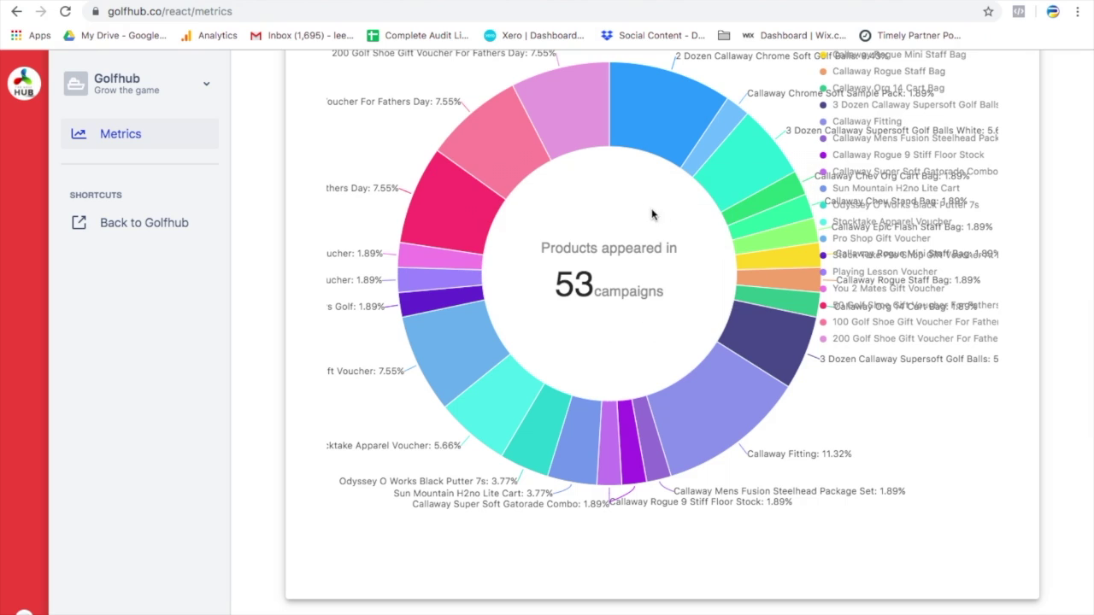
{"action": "scroll", "coordinate": [628, 312], "scroll_direction": "down", "scroll_amount": 6}
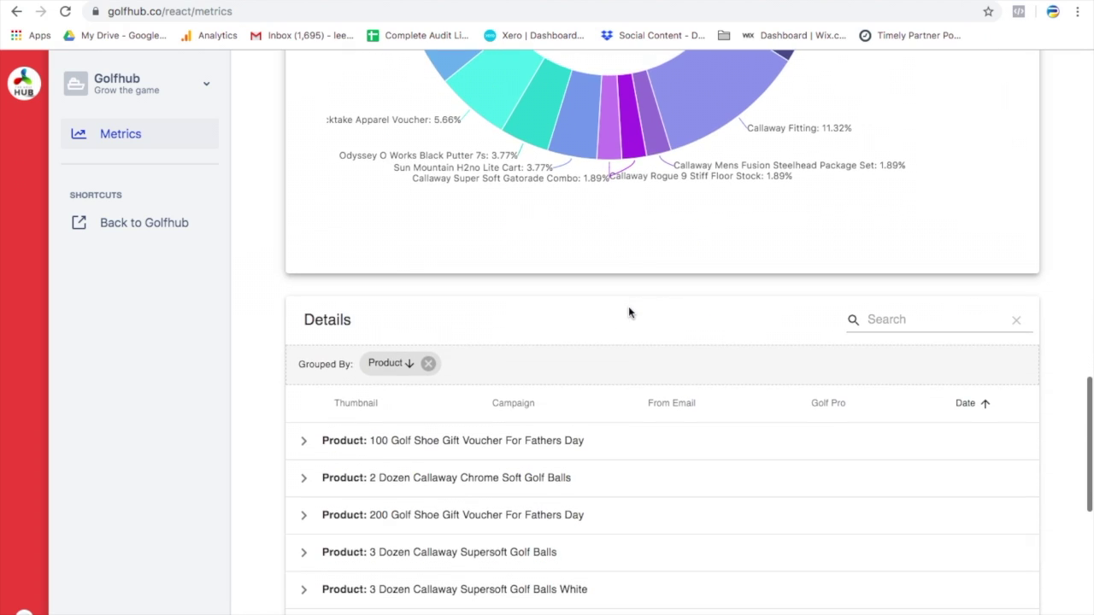
Step: Review the August Pro Shop Newsletter details: 1673 subscribers, 31.72% clicked, 45.61% unique opens
{"action": "scroll", "coordinate": [628, 312], "scroll_direction": "down", "scroll_amount": 1}
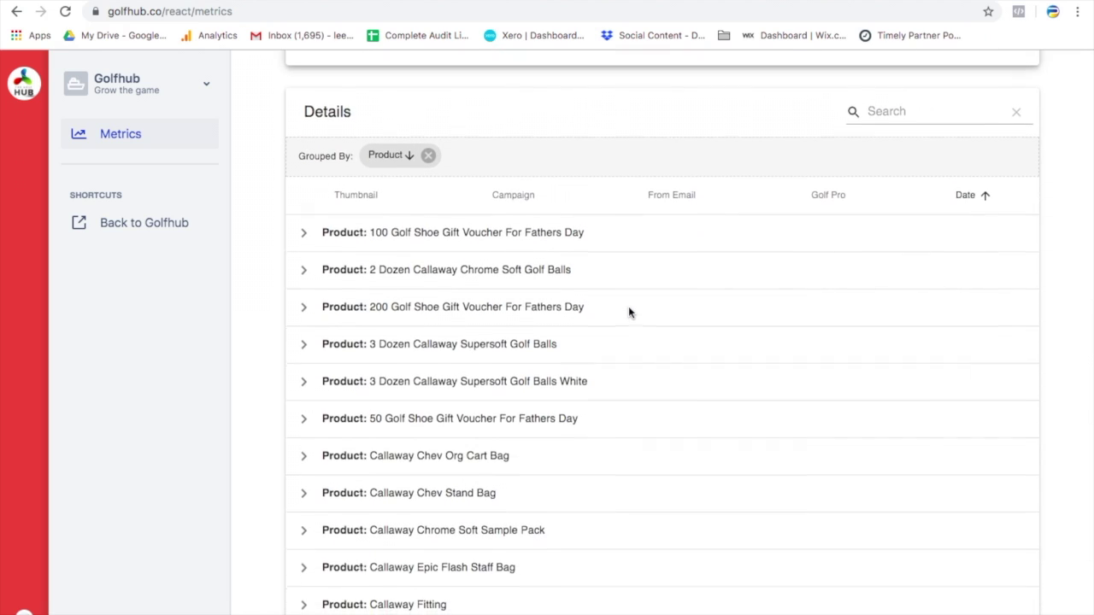
{"action": "left_click", "coordinate": [303, 190]}
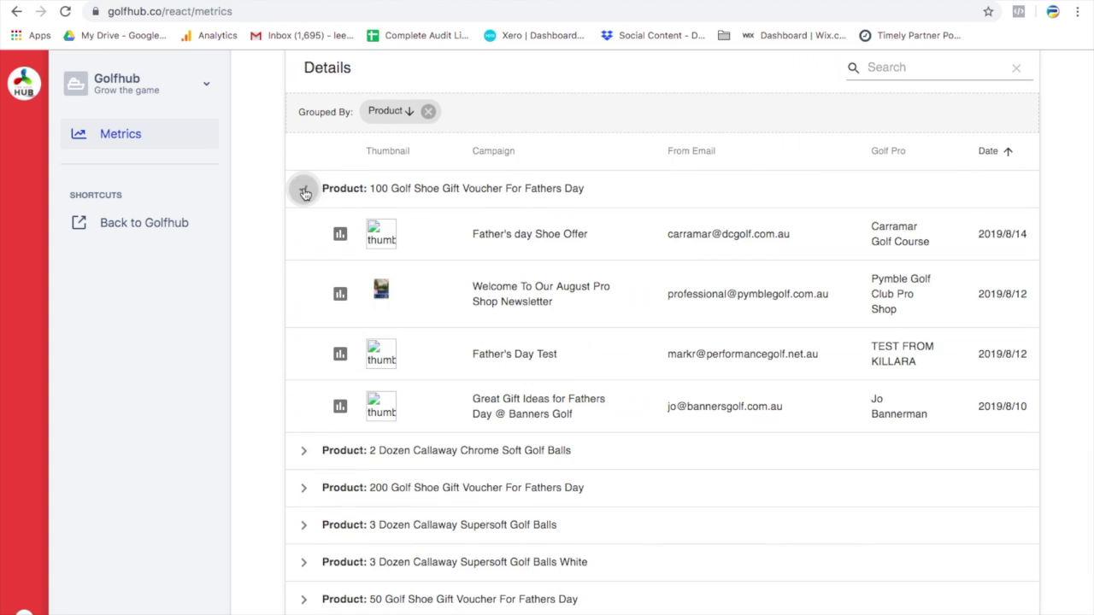
{"action": "left_click", "coordinate": [340, 293]}
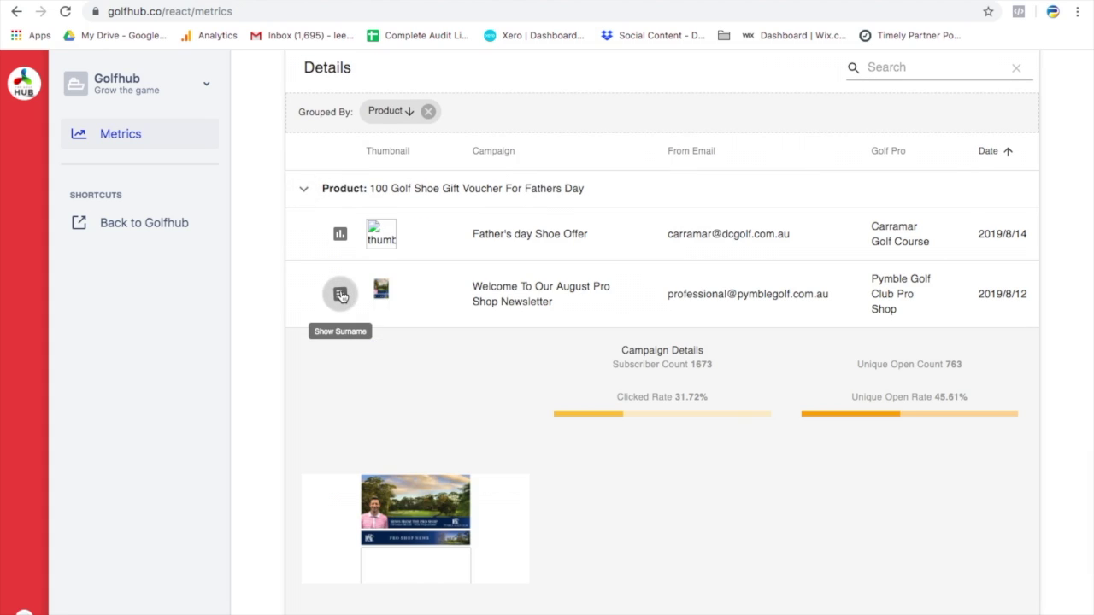
{"action": "scroll", "coordinate": [558, 401], "scroll_direction": "down", "scroll_amount": 2}
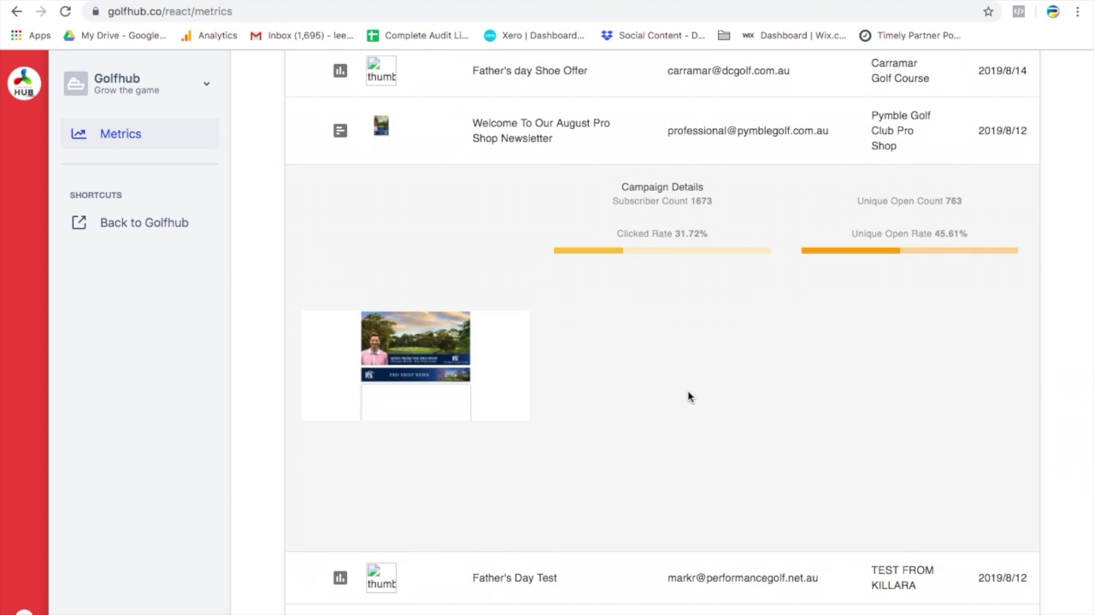
{"action": "scroll", "coordinate": [688, 396], "scroll_direction": "up", "scroll_amount": 1}
{"action": "scroll", "coordinate": [667, 330], "scroll_direction": "up", "scroll_amount": 1}
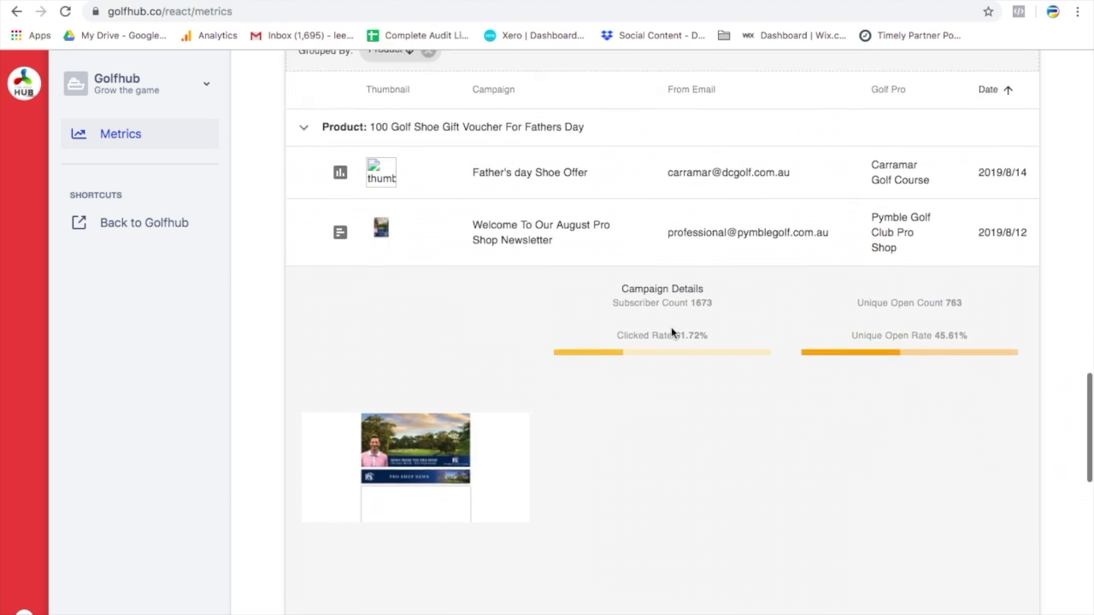
{"action": "left_click", "coordinate": [338, 264]}
Step: Switch the distribution chart to sales and set its range to 17/06/2019–19/08/2019
{"action": "scroll", "coordinate": [734, 215], "scroll_direction": "down", "scroll_amount": 8}
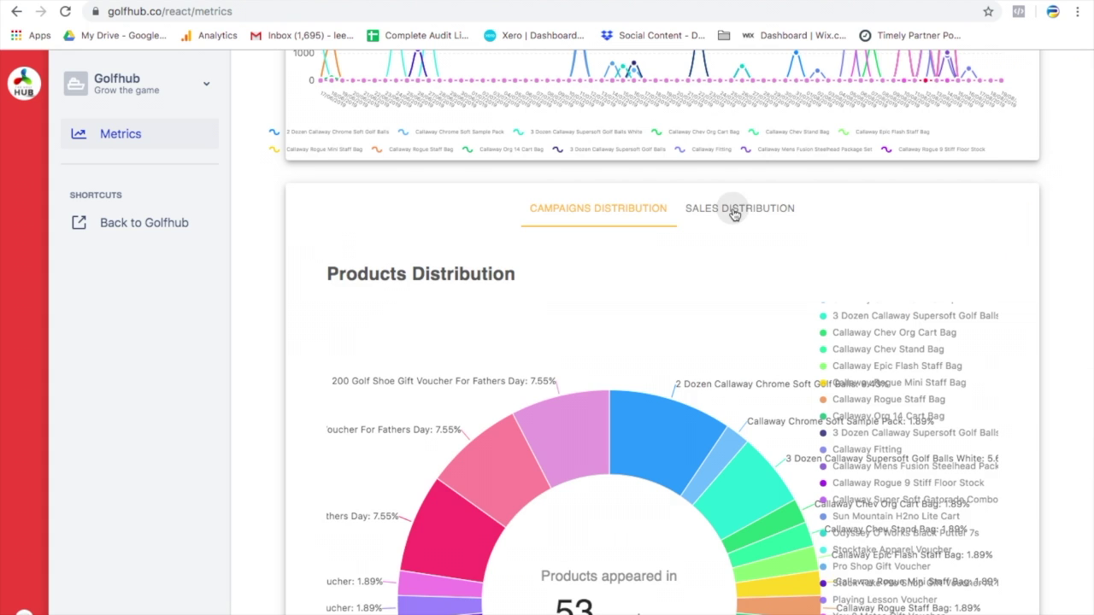
{"action": "left_click", "coordinate": [733, 215]}
{"action": "scroll", "coordinate": [464, 371], "scroll_direction": "down", "scroll_amount": 2}
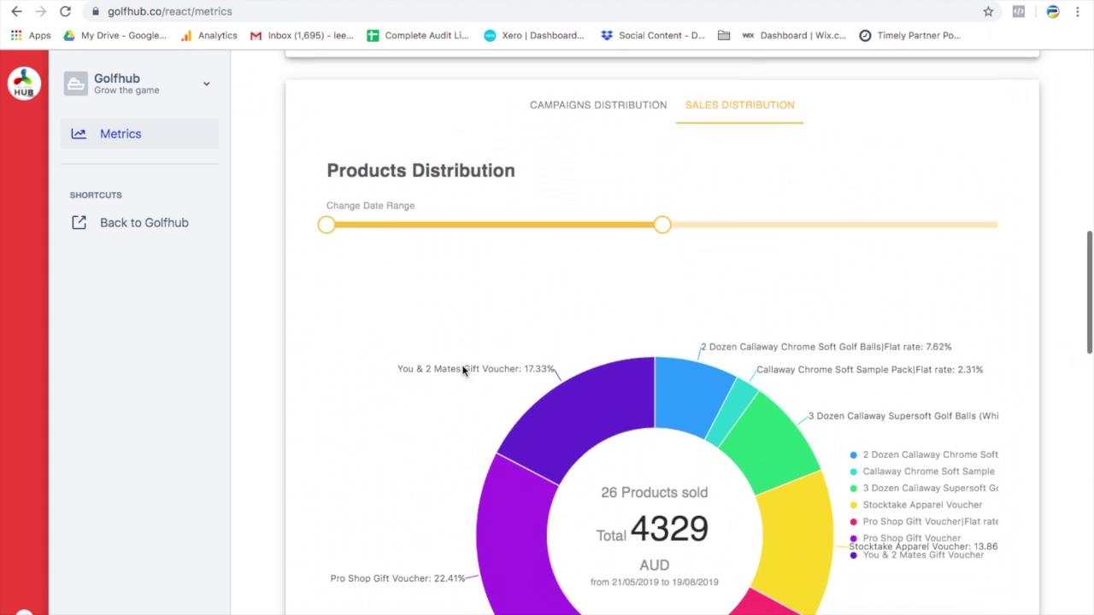
{"action": "scroll", "coordinate": [656, 215], "scroll_direction": "down", "scroll_amount": 2}
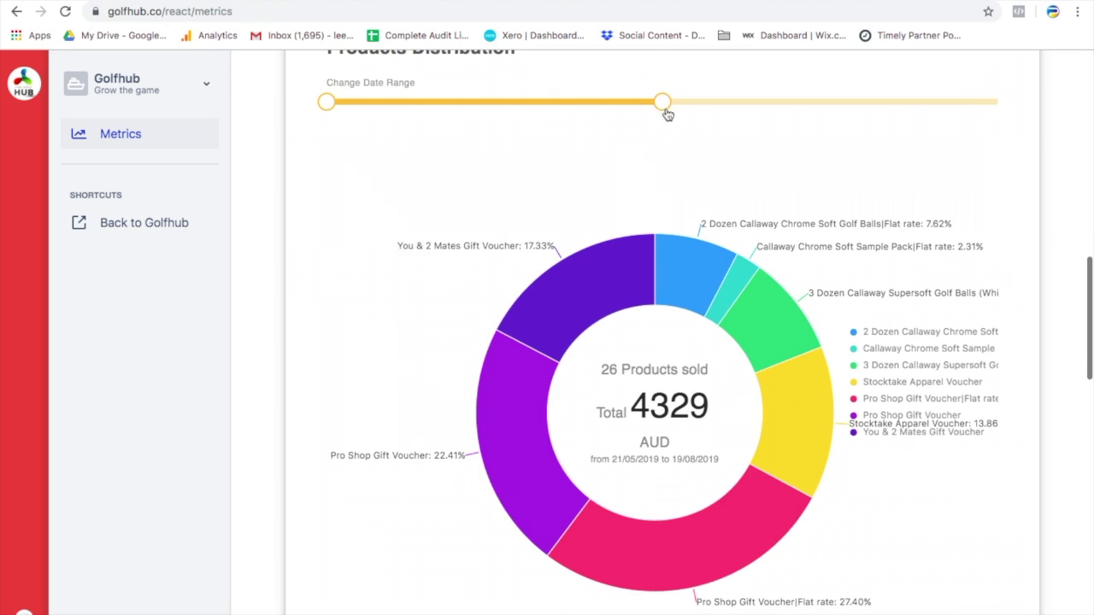
{"action": "mouse_move", "coordinate": [665, 111]}
{"action": "left_mouse_down"}
{"action": "mouse_move", "coordinate": [476, 99]}
{"action": "mouse_move", "coordinate": [563, 102]}
{"action": "left_mouse_up"}
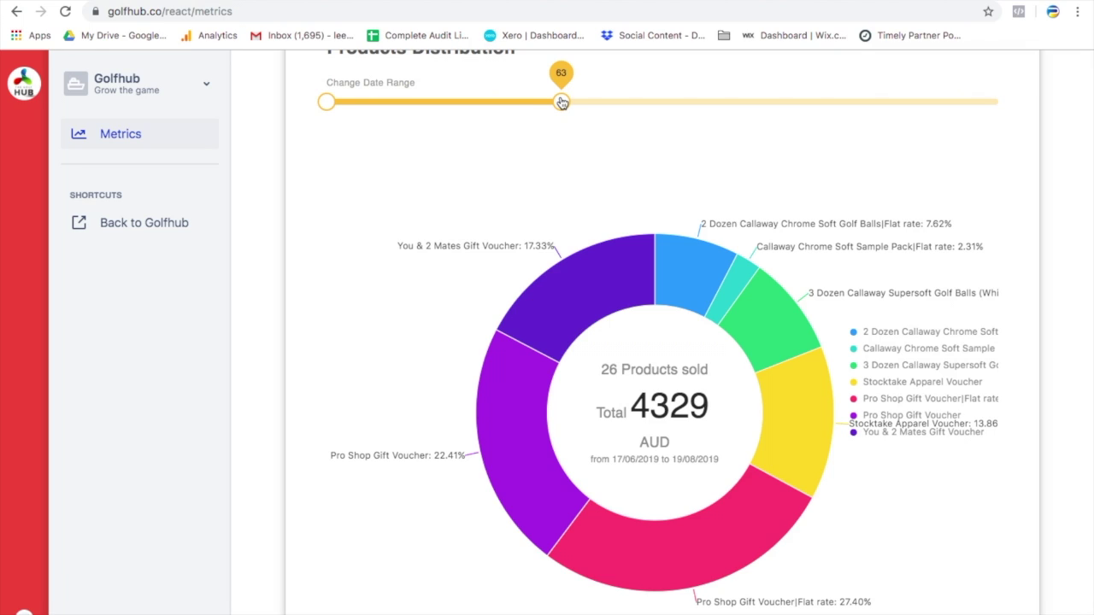
Step: Inspect the sales donut slices' values: 26 products sold totalling 4329 AUD
{"action": "mouse_move", "coordinate": [810, 374]}
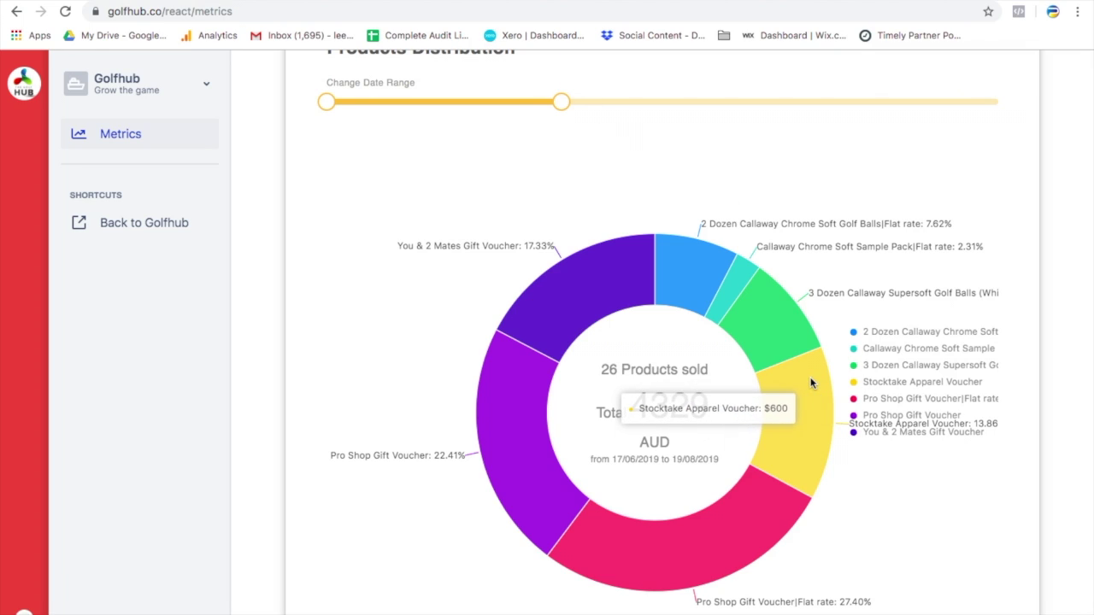
{"action": "mouse_move", "coordinate": [798, 341]}
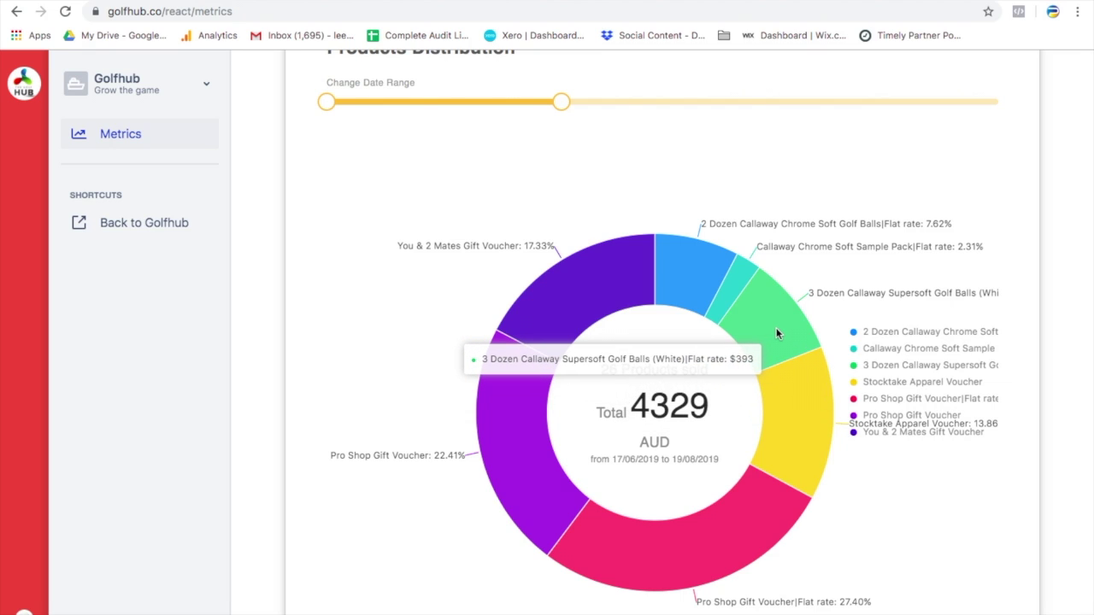
{"action": "mouse_move", "coordinate": [730, 297]}
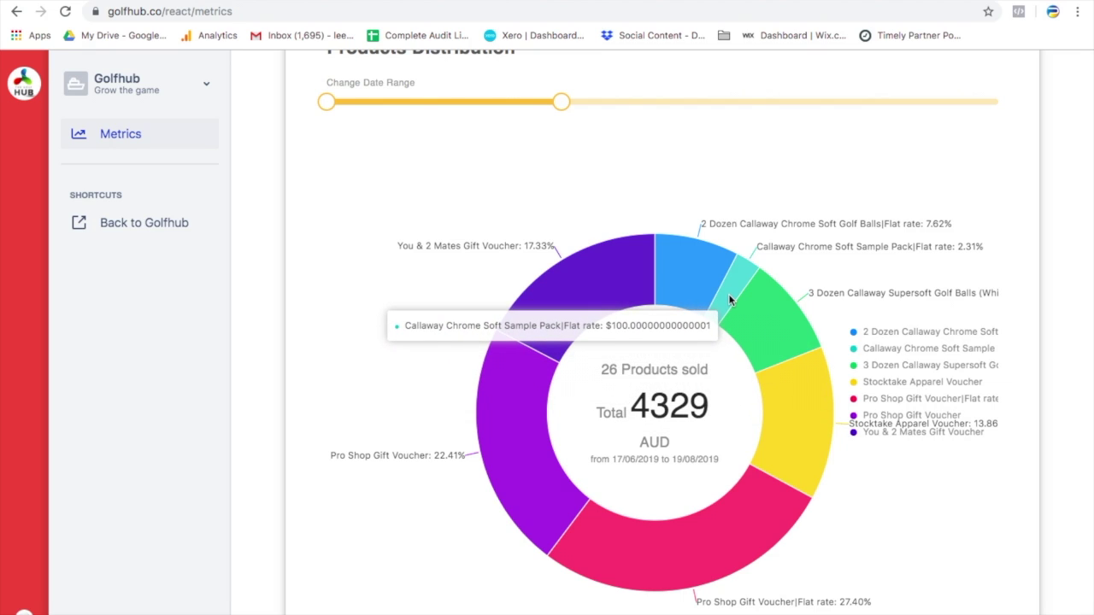
{"action": "mouse_move", "coordinate": [597, 267]}
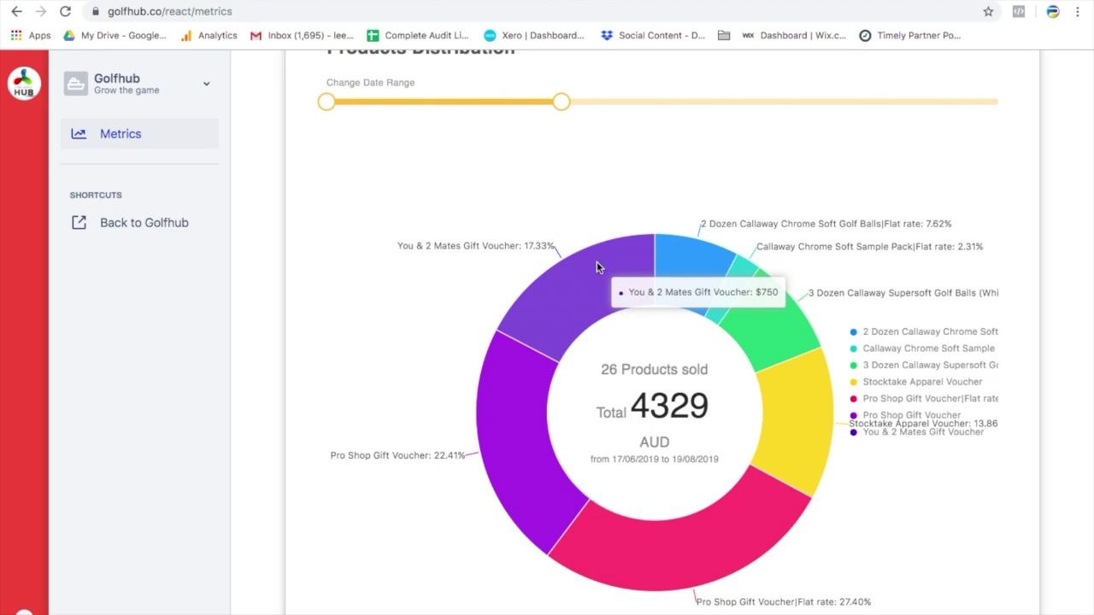
{"action": "mouse_move", "coordinate": [492, 366]}
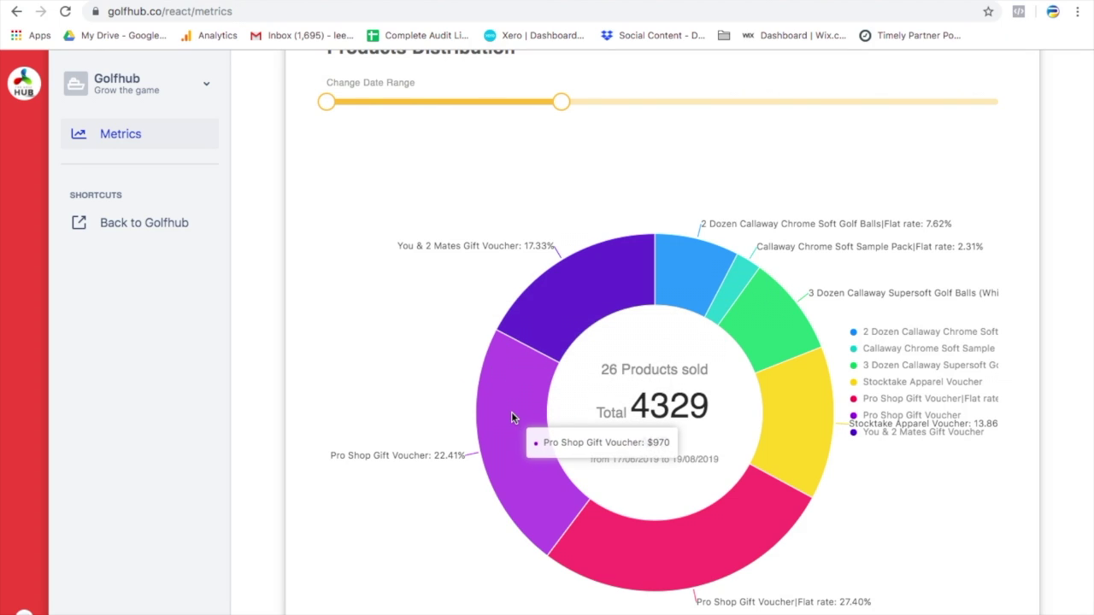
{"action": "scroll", "coordinate": [511, 411], "scroll_direction": "down", "scroll_amount": 1}
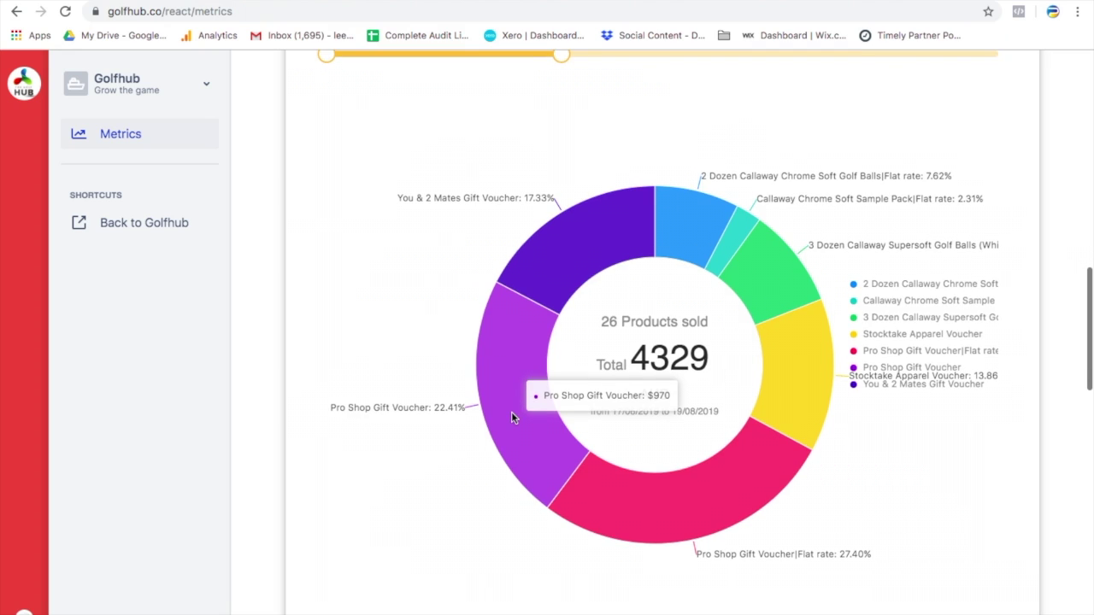
{"action": "mouse_move", "coordinate": [682, 483]}
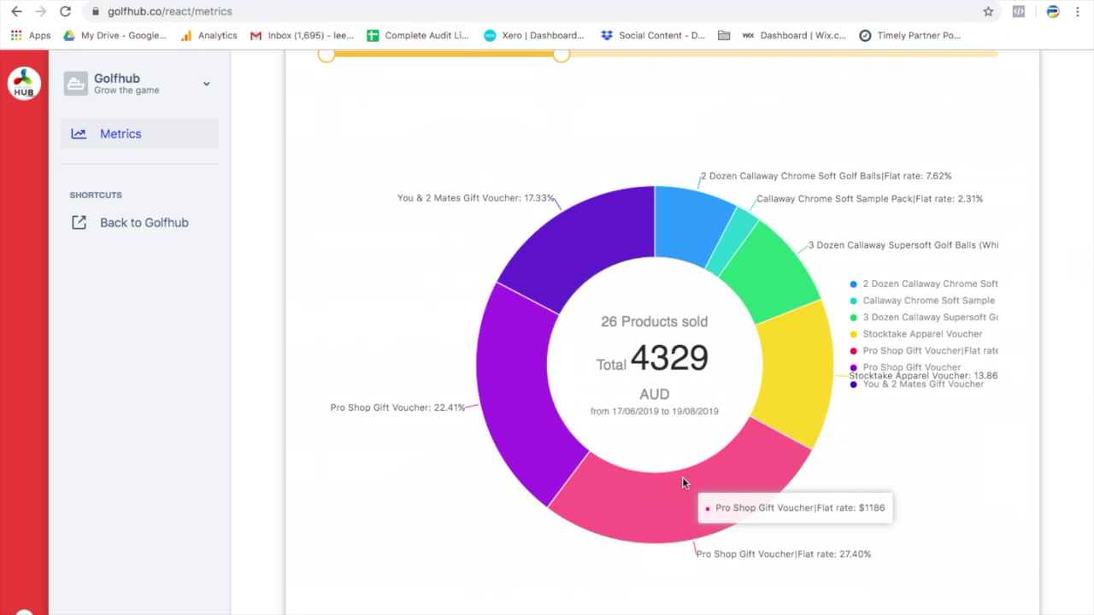
{"action": "scroll", "coordinate": [361, 430], "scroll_direction": "down", "scroll_amount": 4}
{"action": "scroll", "coordinate": [361, 429], "scroll_direction": "down", "scroll_amount": 3}
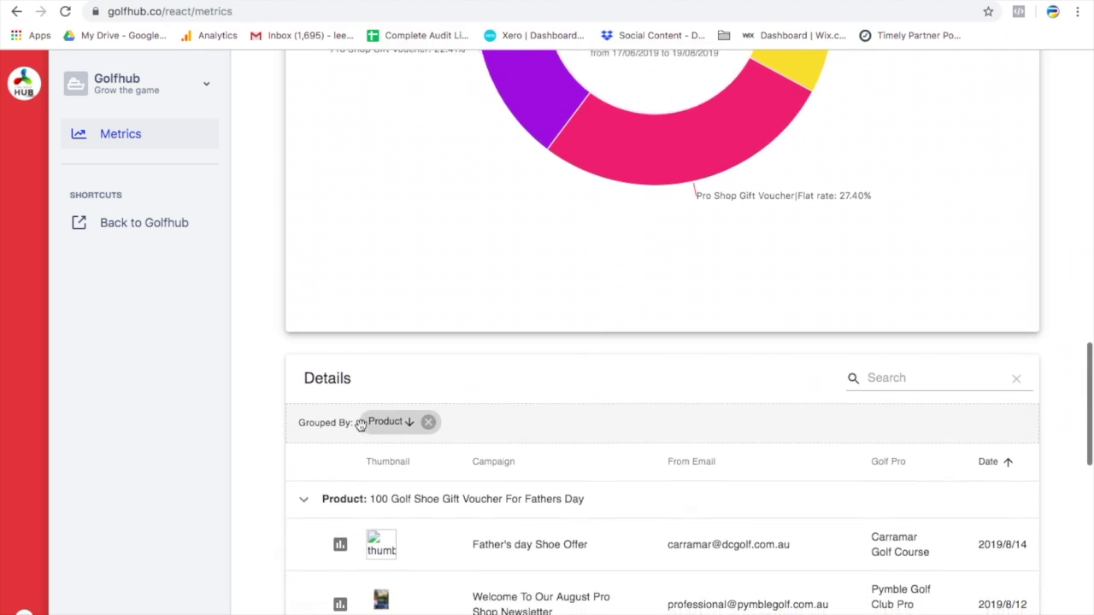
{"action": "scroll", "coordinate": [362, 429], "scroll_direction": "up", "scroll_amount": 15}
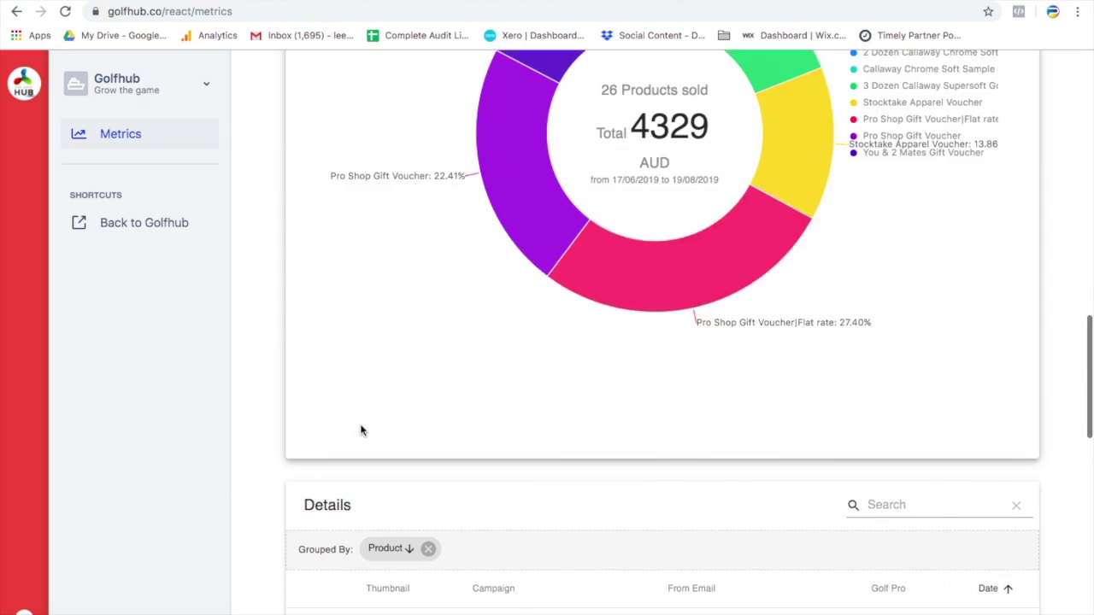